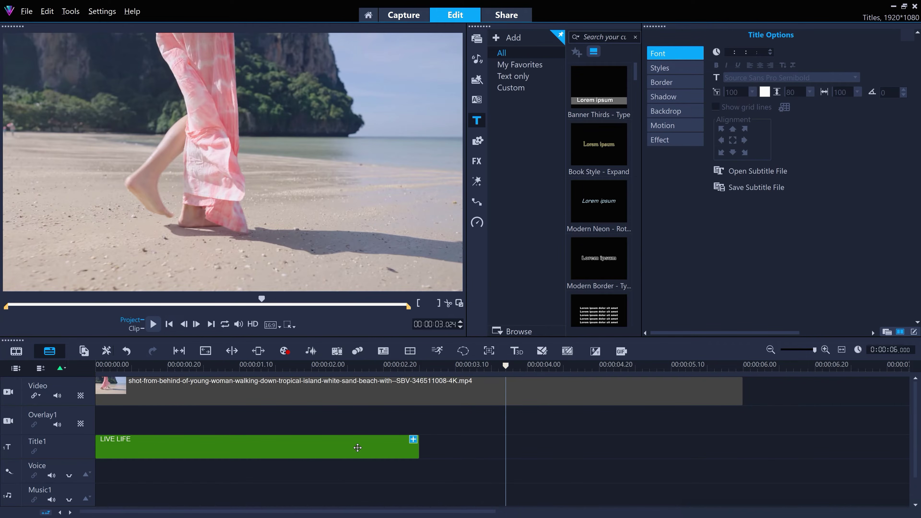
# Step: Open the LIVE LIFE title clip's options without the library and align the title text to the center of the frame
pyautogui.click(289, 444)
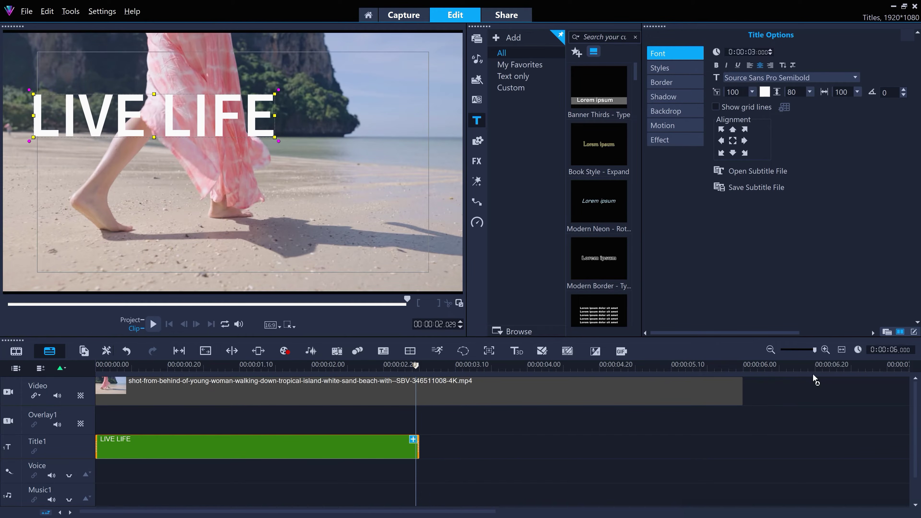
pyautogui.click(913, 332)
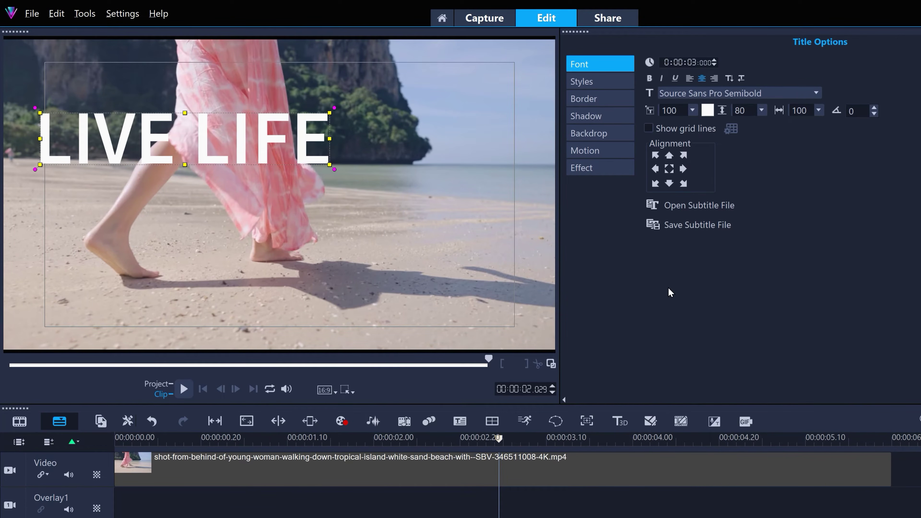
pyautogui.moveTo(183, 136); pyautogui.dragTo(316, 135)
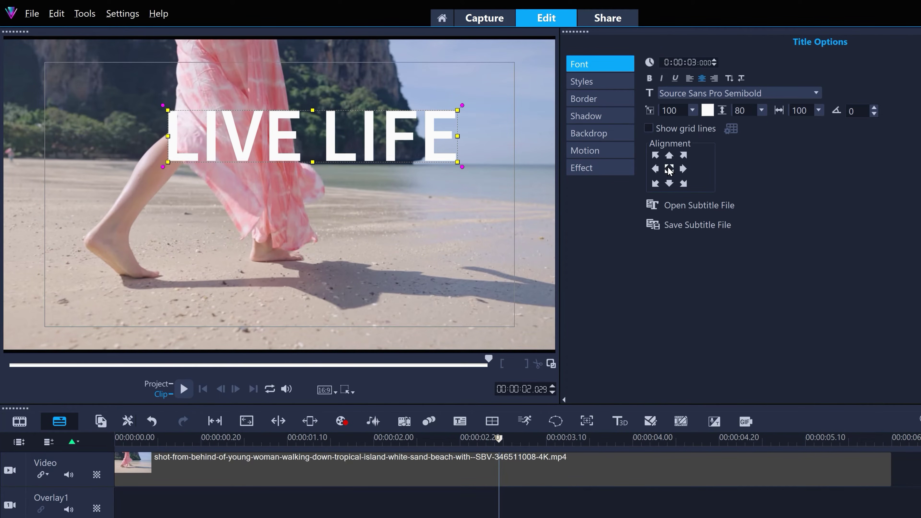
pyautogui.click(669, 170)
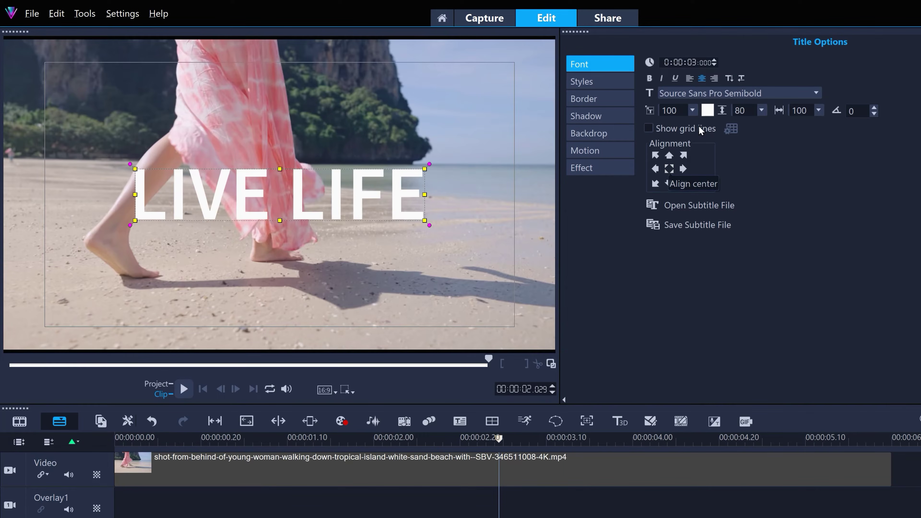
# Step: Set the LIVE LIFE title's font to Core Sans D 65 Heavy at size 86
pyautogui.click(690, 94)
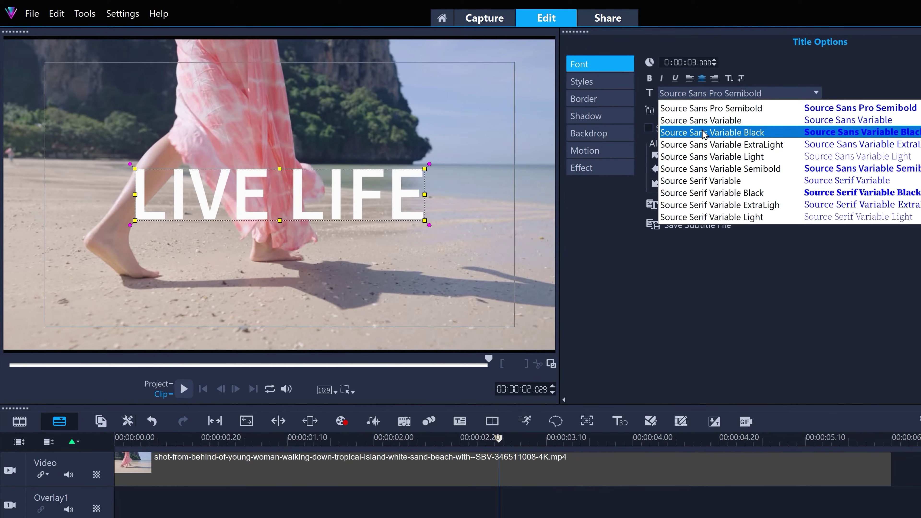
pyautogui.scroll(10, 705, 153)
pyautogui.scroll(-2, 709, 193)
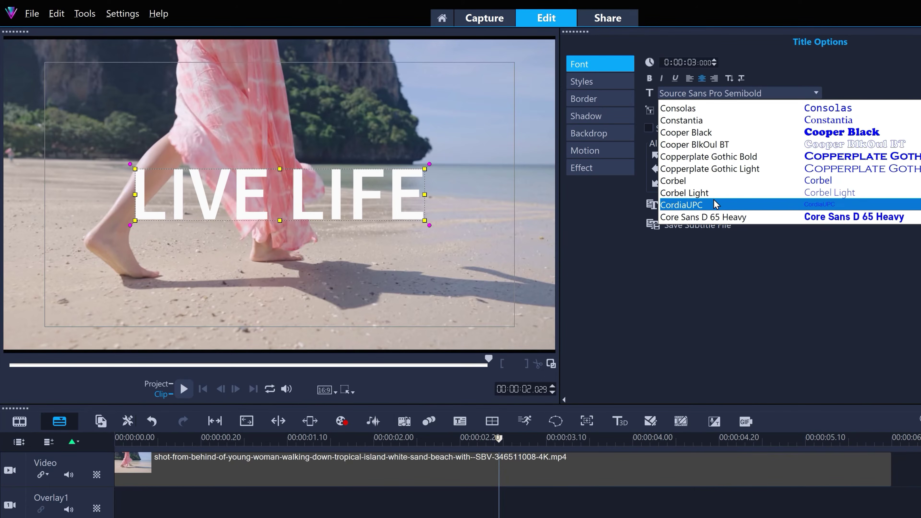
pyautogui.click(711, 218)
pyautogui.click(692, 110)
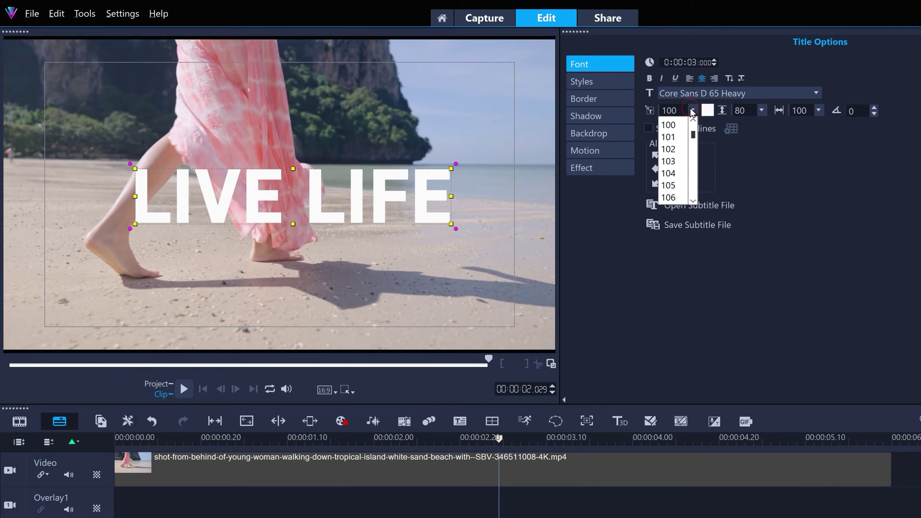
pyautogui.scroll(5, 678, 136)
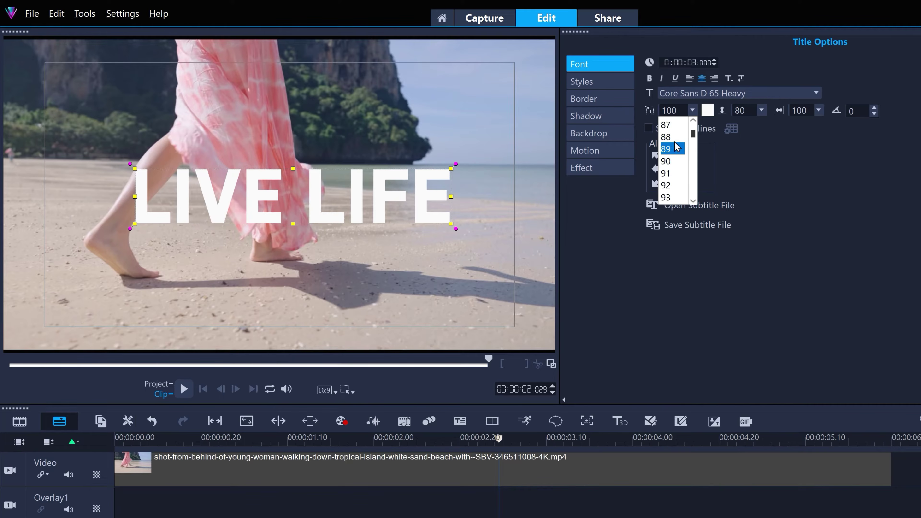
pyautogui.click(673, 126)
# Step: Widen the title's letter spacing to 250 and re-center the text in the frame
pyautogui.click(819, 110)
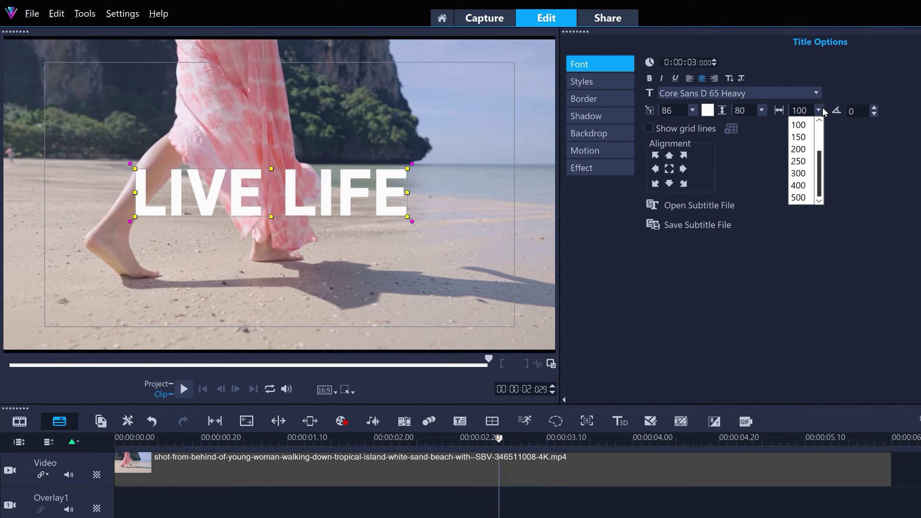
pyautogui.click(807, 166)
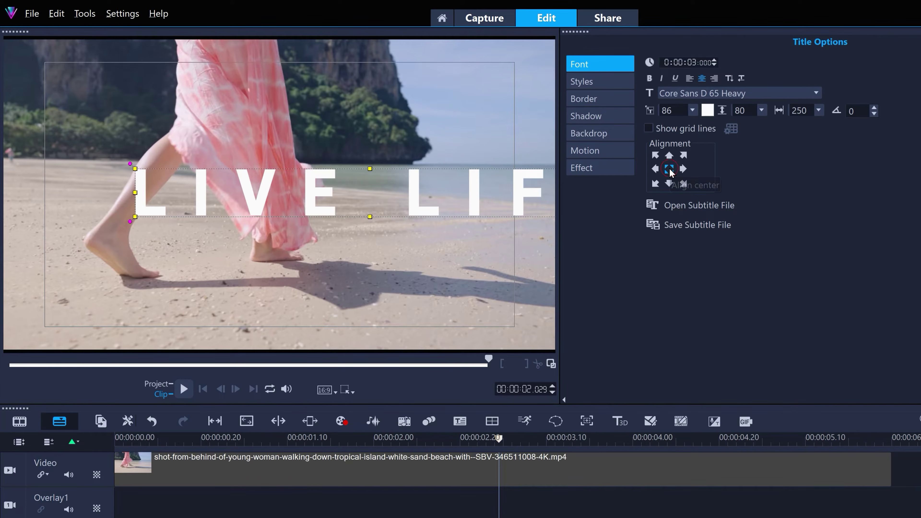
pyautogui.click(674, 171)
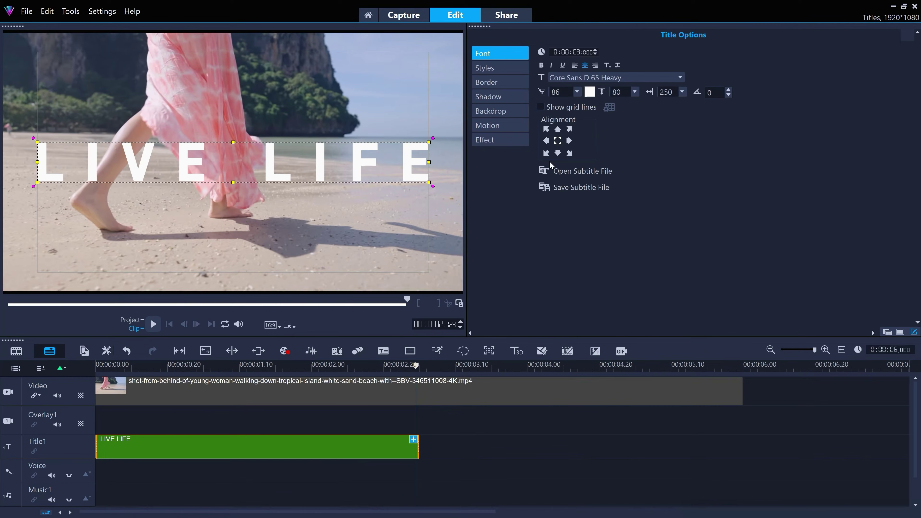
# Step: Extend the title clip's end and trim its start so it lasts 0:00:04.021, and play back the project from the beginning
pyautogui.moveTo(420, 447); pyautogui.dragTo(649, 448)
pyautogui.moveTo(96, 449); pyautogui.dragTo(144, 450)
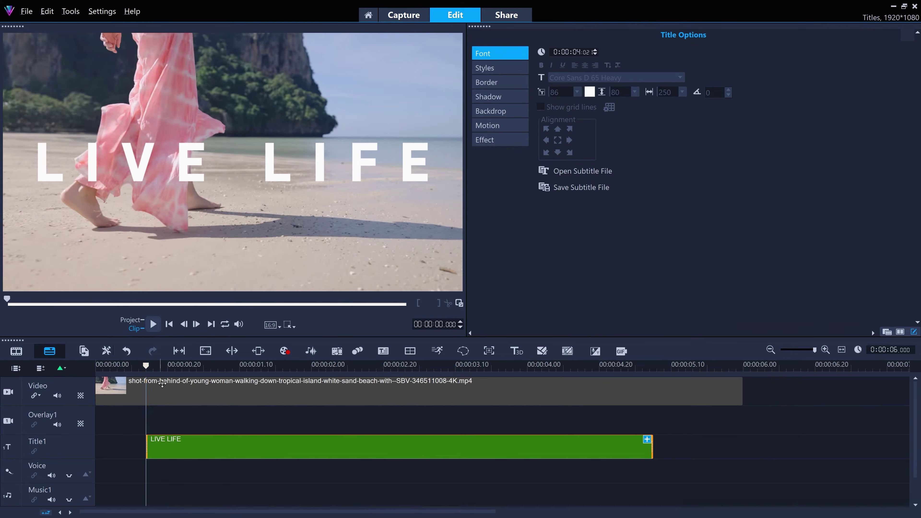
pyautogui.click(169, 324)
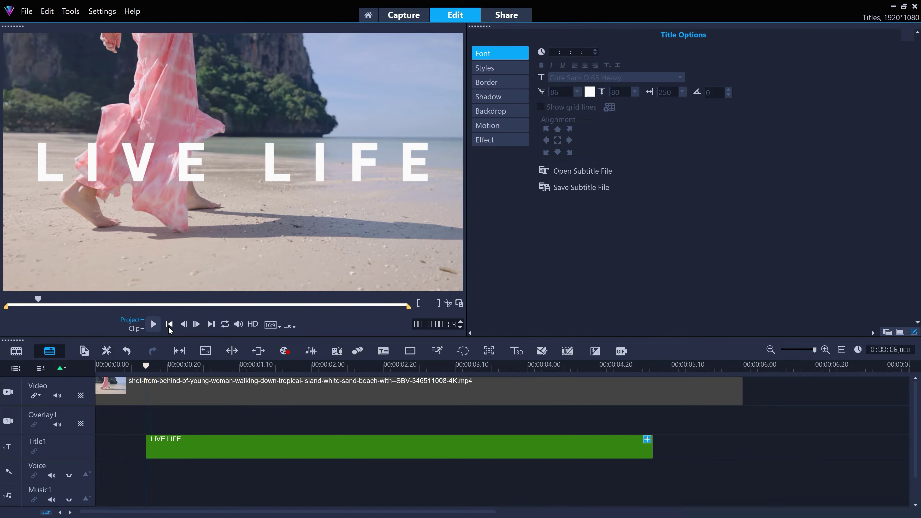
pyautogui.click(154, 324)
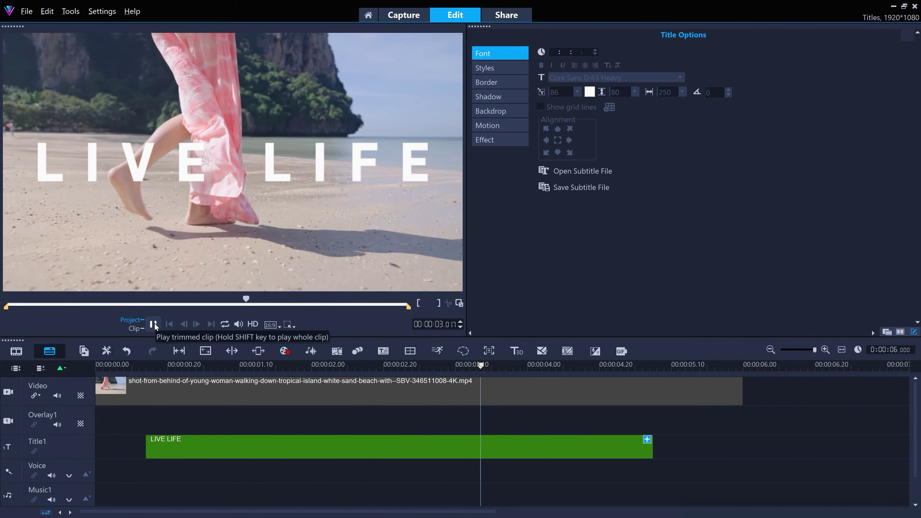
pyautogui.click(154, 324)
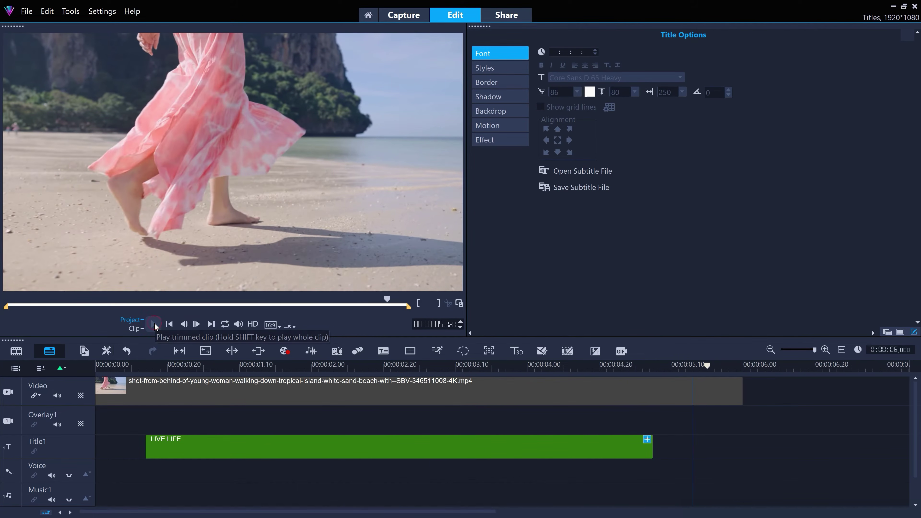
# Step: Change the LIVE LIFE title's font to Tasty Birds and set its letter spacing to 100
pyautogui.click(372, 450)
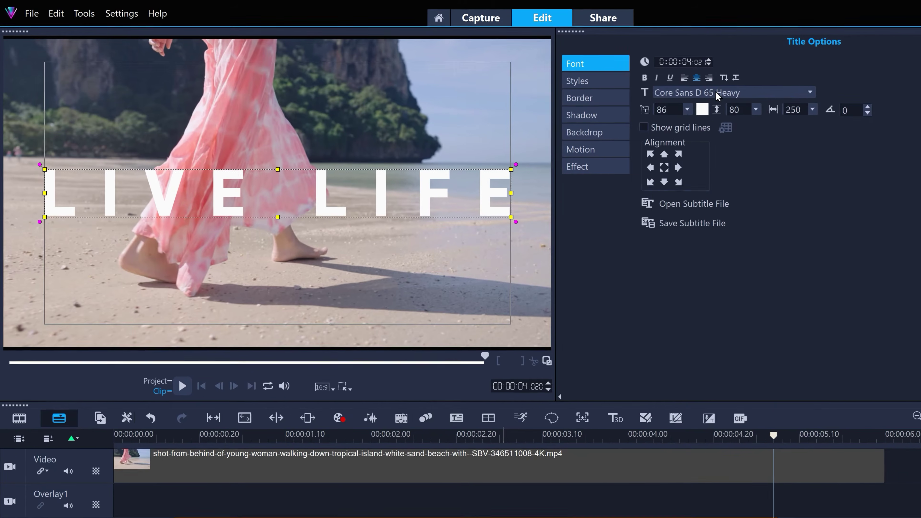
pyautogui.click(682, 77)
pyautogui.scroll(-15, 599, 130)
pyautogui.scroll(1, 716, 157)
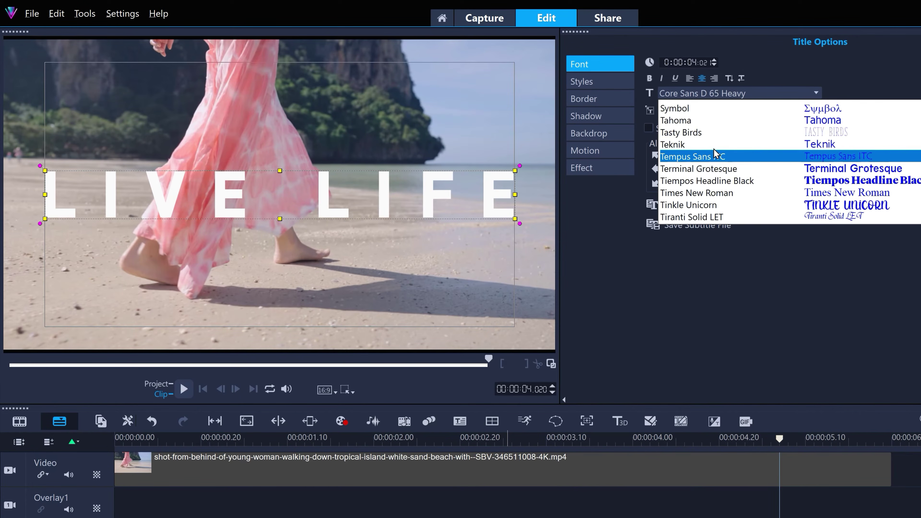
pyautogui.click(705, 130)
pyautogui.click(818, 110)
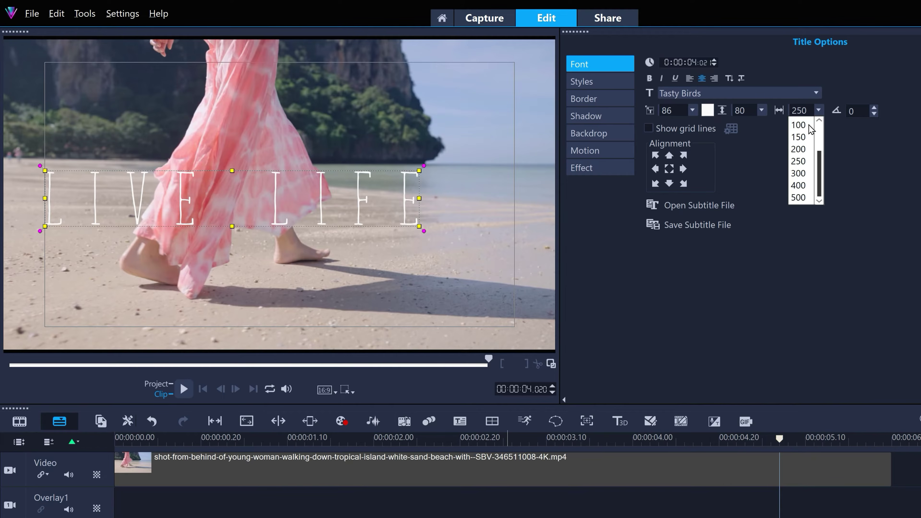
pyautogui.click(808, 130)
# Step: Enlarge the title text to font size 160 and align it to the center of the frame
pyautogui.click(693, 110)
pyautogui.scroll(-20, 671, 189)
pyautogui.click(671, 184)
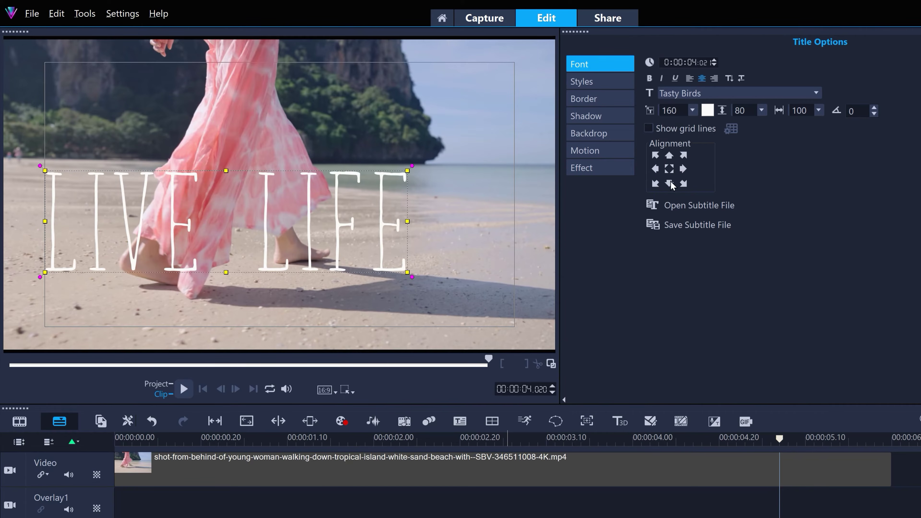
pyautogui.click(669, 169)
# Step: Change the title text color to a strong pink from the Standard Palette
pyautogui.click(708, 111)
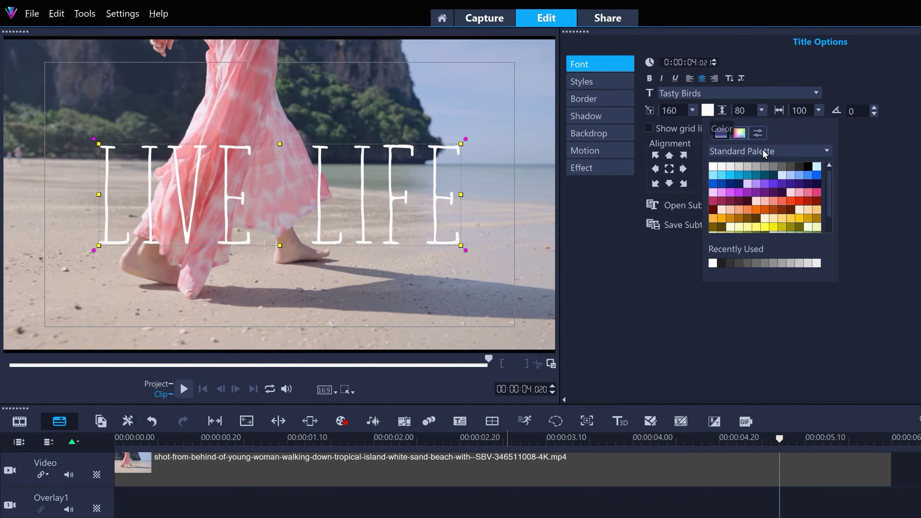
pyautogui.click(816, 193)
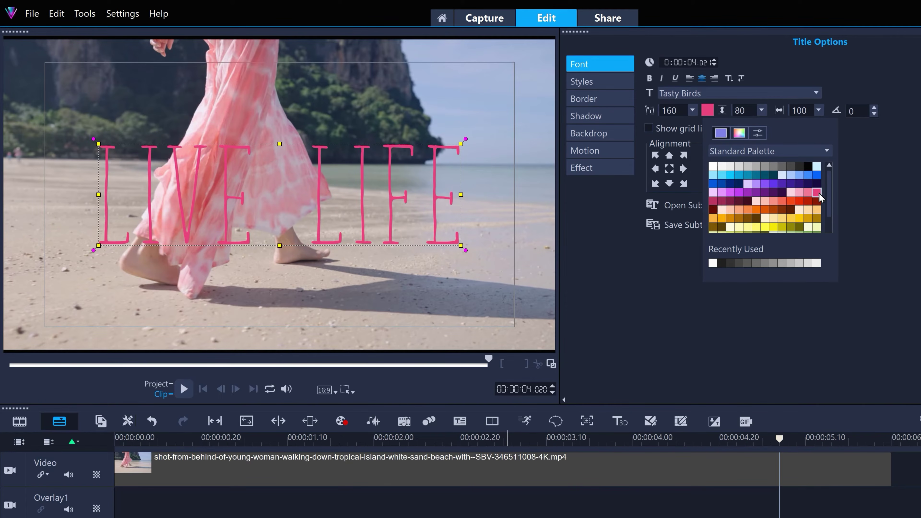
pyautogui.click(877, 191)
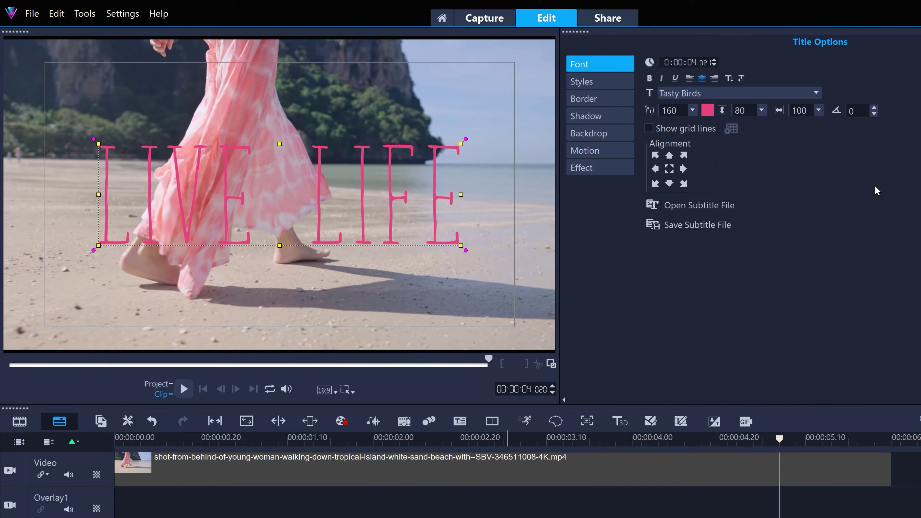
# Step: Add a text-fitted backdrop behind the title as a Curve-edged Rectangle, with its enlargement set to 16
pyautogui.click(604, 136)
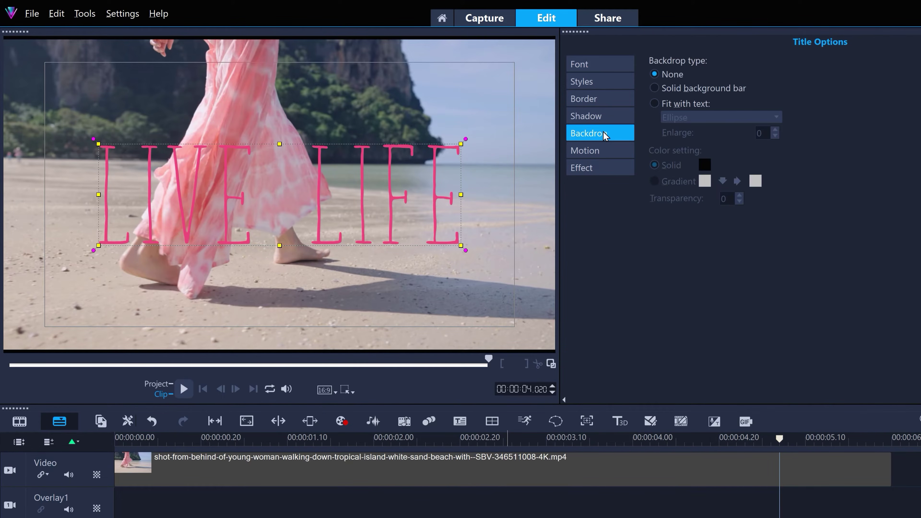
pyautogui.click(654, 104)
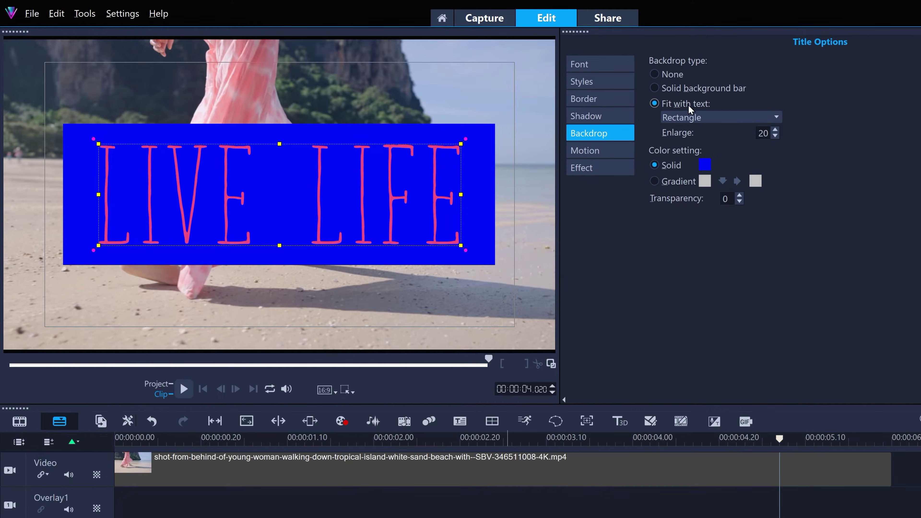
pyautogui.click(710, 118)
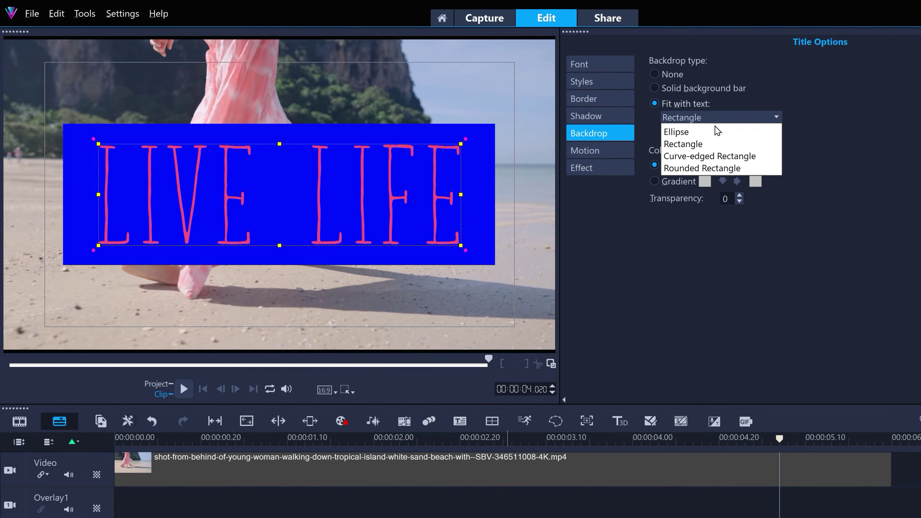
pyautogui.click(726, 156)
pyautogui.click(775, 137)
pyautogui.click(775, 137)
pyautogui.click(775, 137)
pyautogui.click(775, 136)
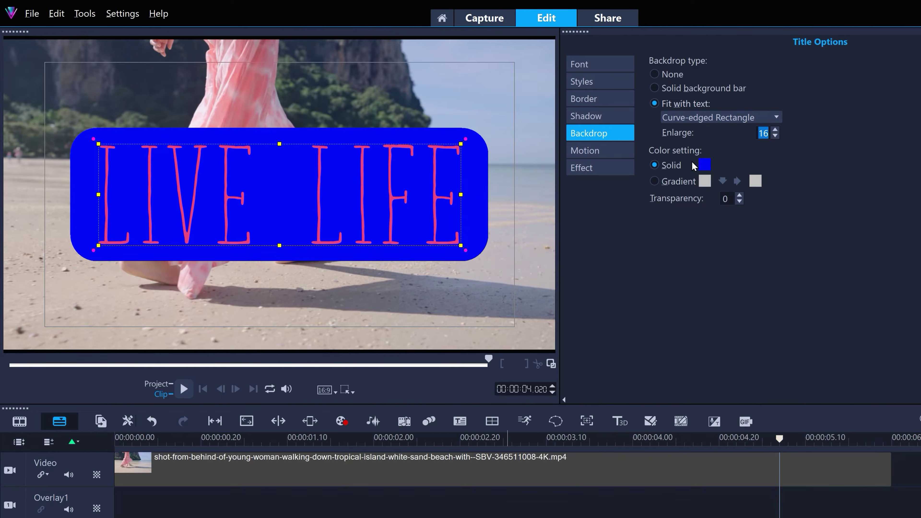
# Step: Switch the backdrop to a gradient fill with light blue as its starting color
pyautogui.click(655, 181)
pyautogui.click(705, 180)
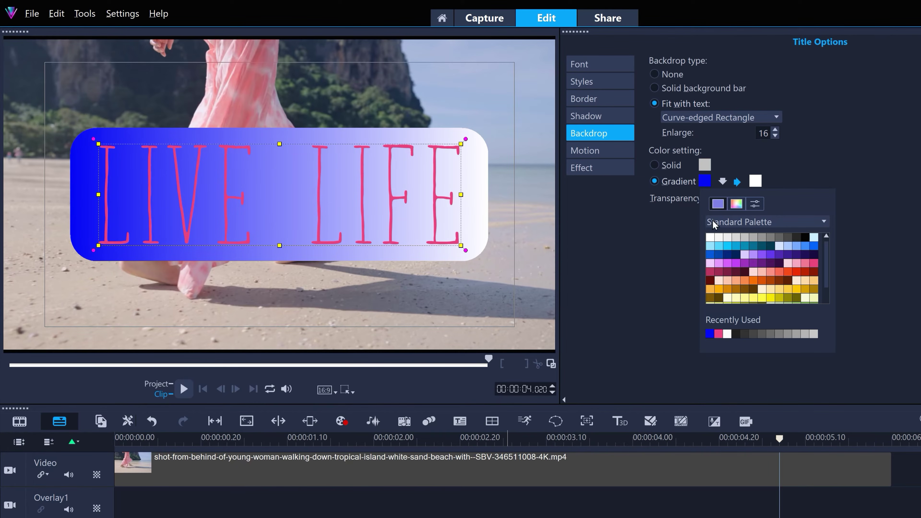
pyautogui.click(711, 247)
pyautogui.click(680, 254)
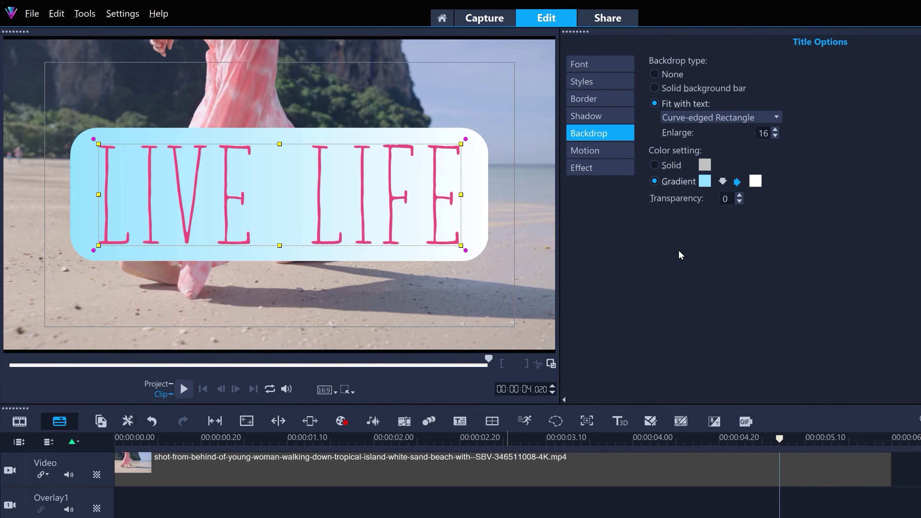
# Step: Set the backdrop's transparency to 70 and play back the title clip to check it
pyautogui.doubleClick(727, 200)
pyautogui.write('70')
pyautogui.press('Return')
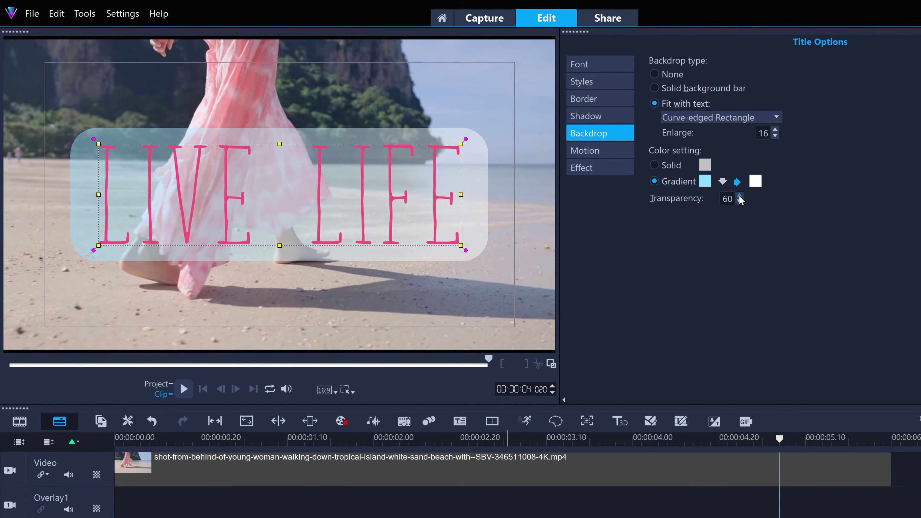
pyautogui.click(694, 262)
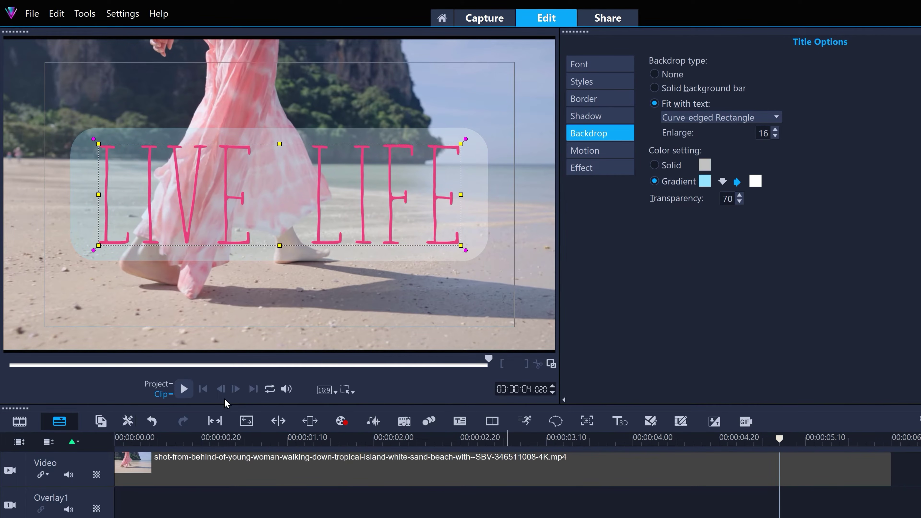
pyautogui.click(185, 390)
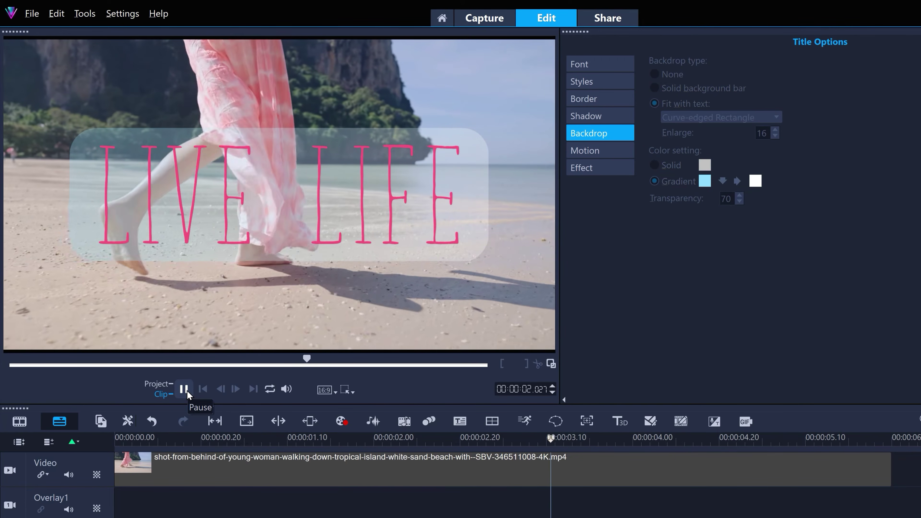
pyautogui.click(184, 390)
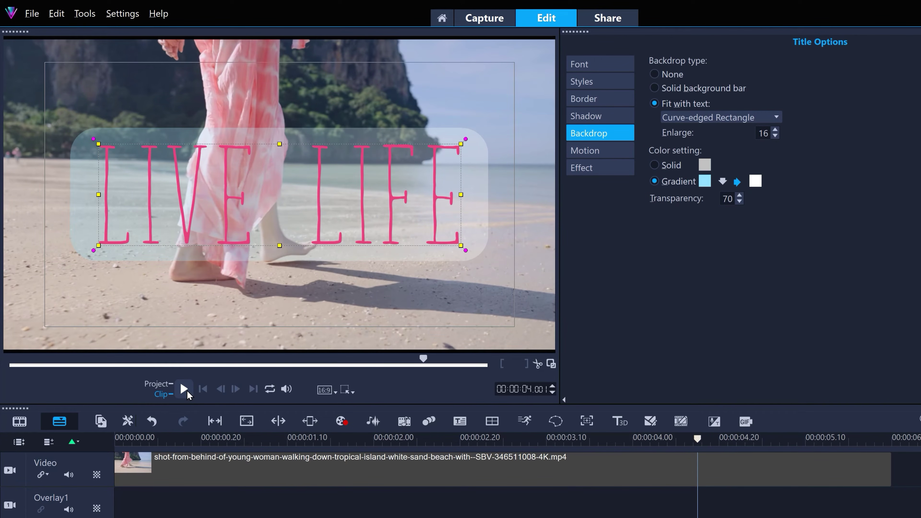
# Step: Apply the first Kinetic preset in the second row as the title's Enter motion, with Character as its unit
pyautogui.click(613, 153)
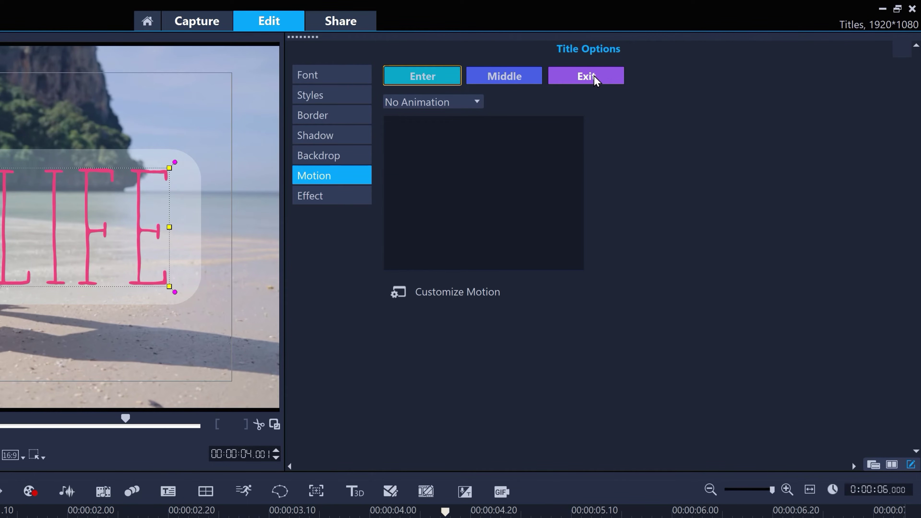
pyautogui.click(428, 105)
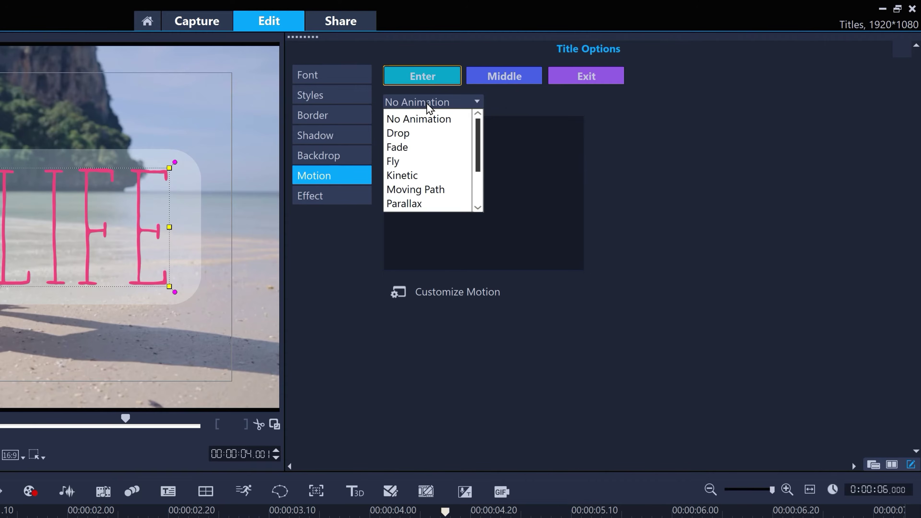
pyautogui.click(431, 178)
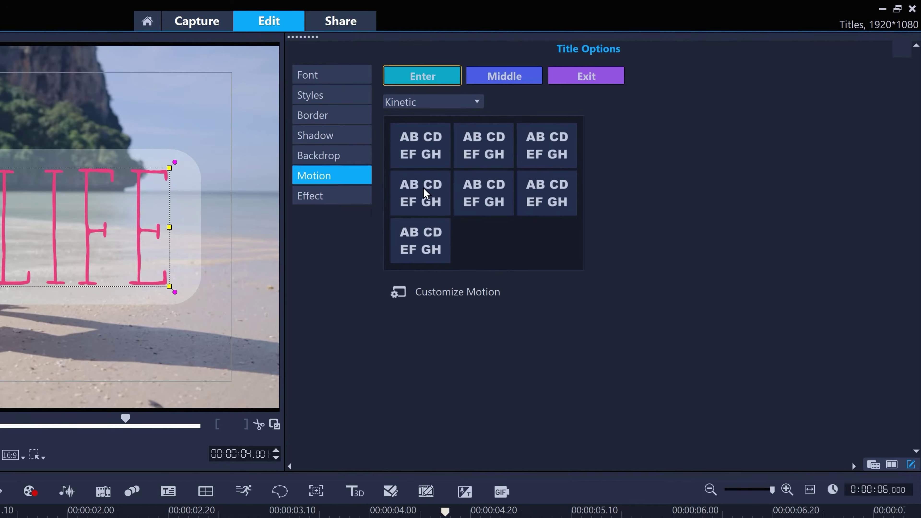
pyautogui.click(421, 199)
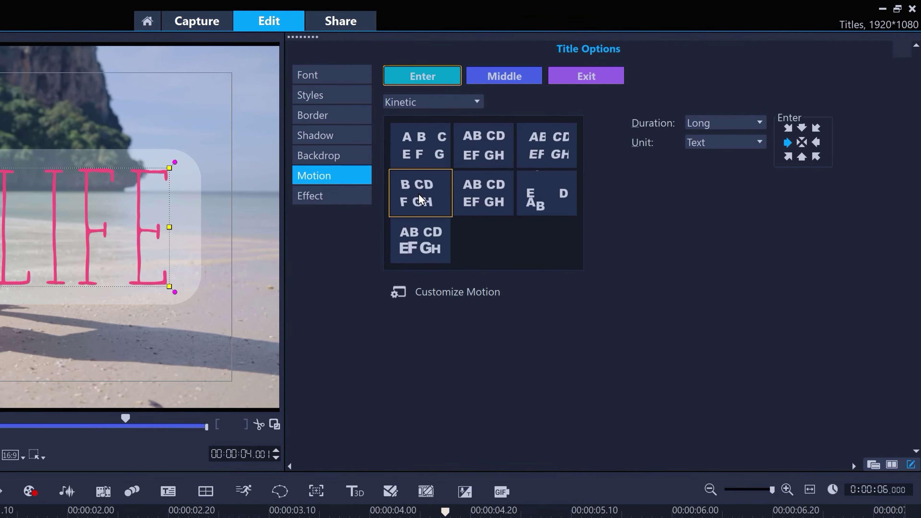
pyautogui.click(715, 145)
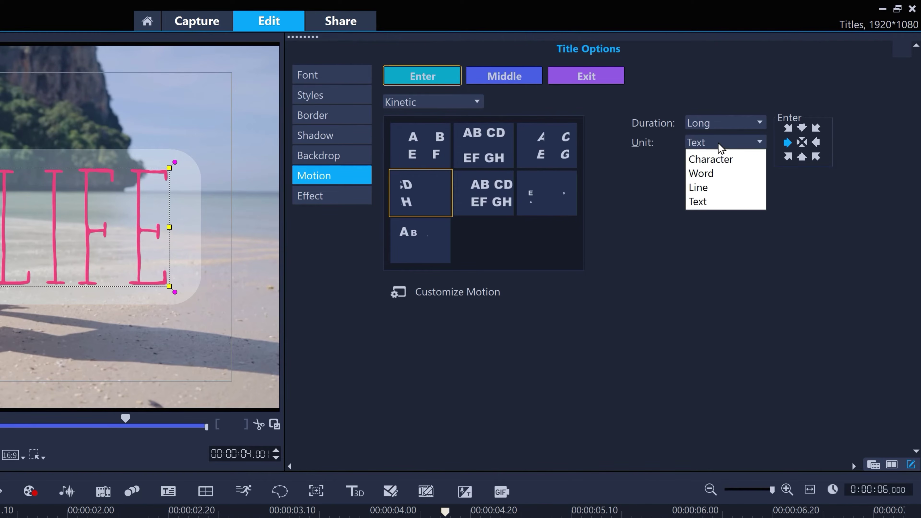
pyautogui.click(720, 160)
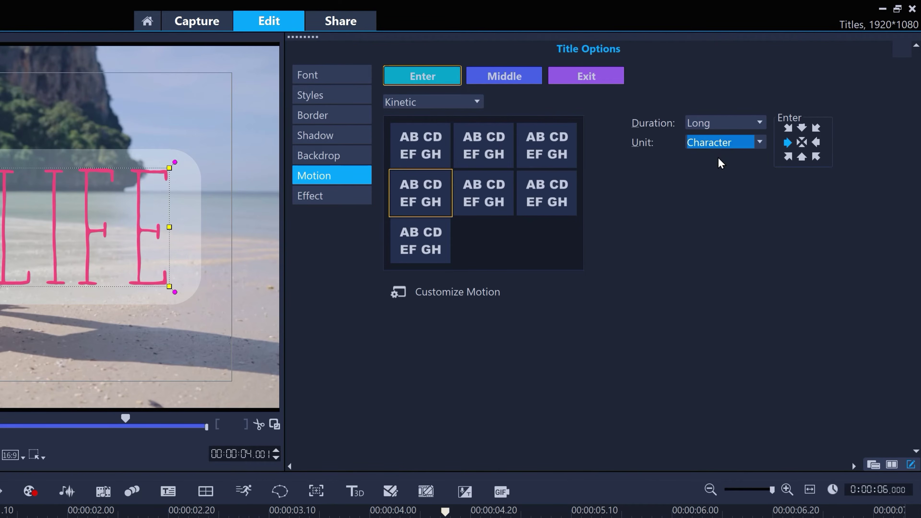
# Step: Make the Enter motion's duration user defined, shorten it to about the first fifth of the title clip, and play it back
pyautogui.click(730, 122)
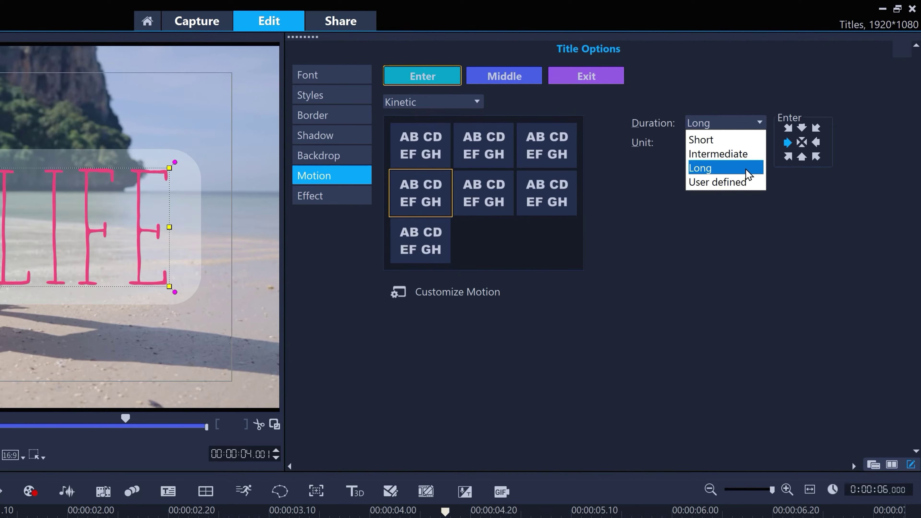
pyautogui.click(748, 182)
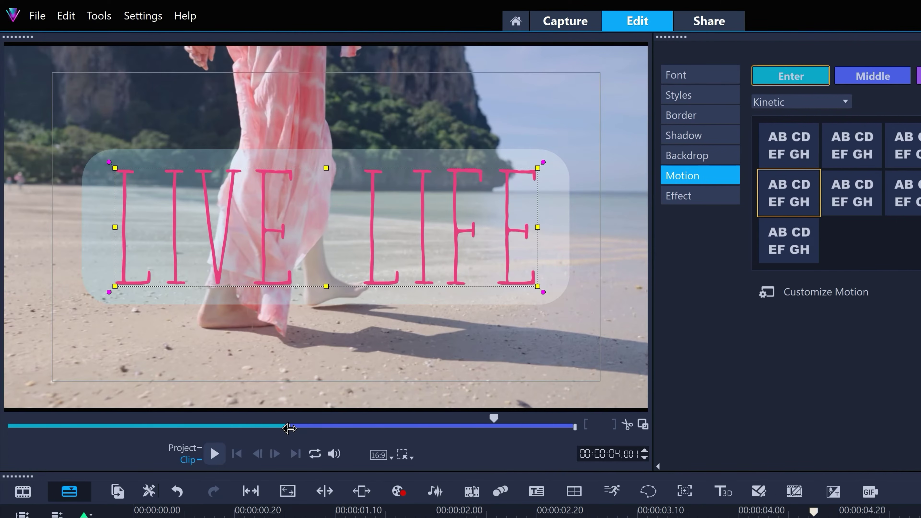
pyautogui.moveTo(289, 429); pyautogui.dragTo(114, 429)
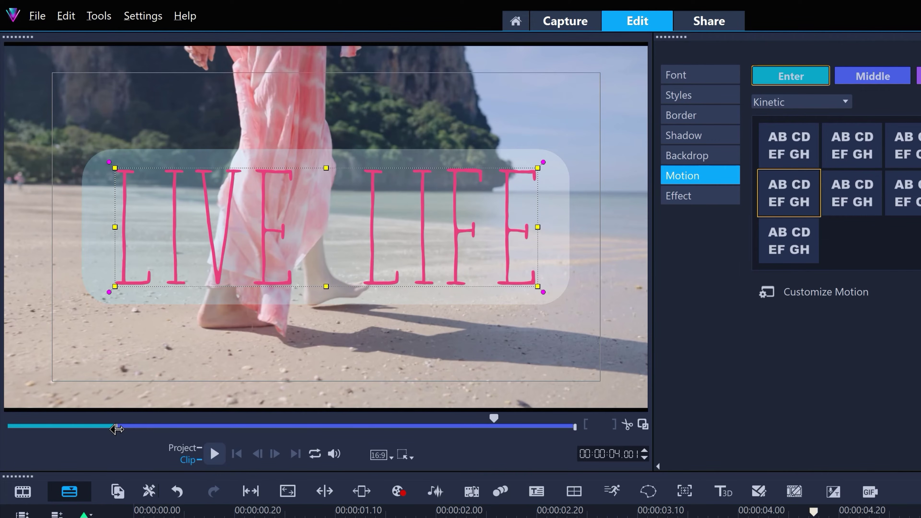
pyautogui.click(215, 454)
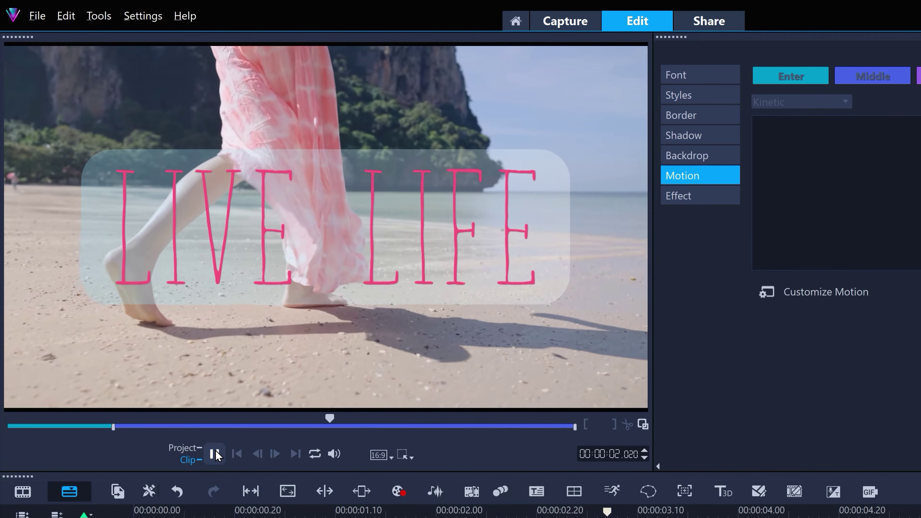
pyautogui.click(215, 453)
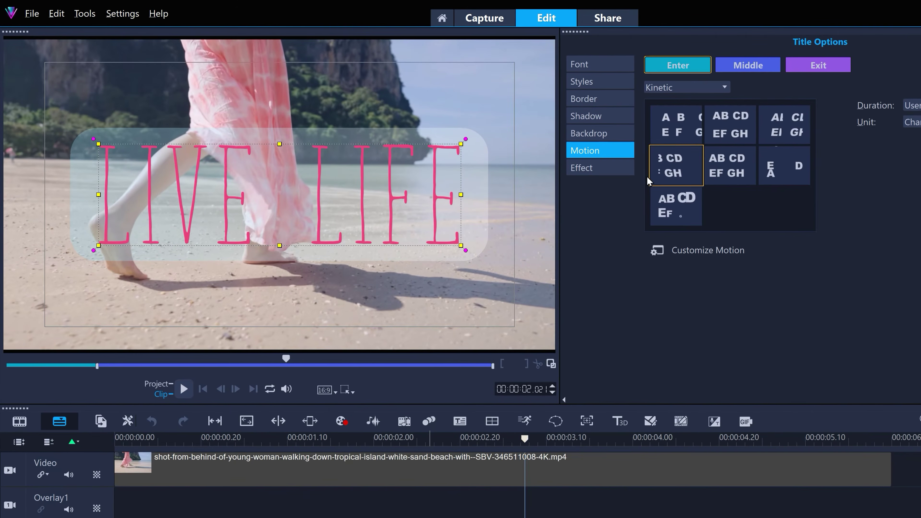
# Step: Remove the title's backdrop and change its font to Azo Sans Uber
pyautogui.click(626, 133)
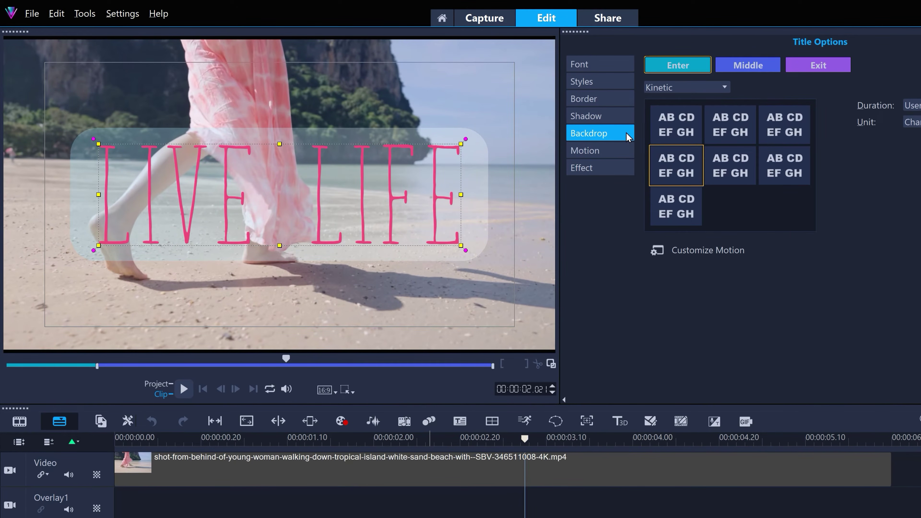
pyautogui.click(655, 74)
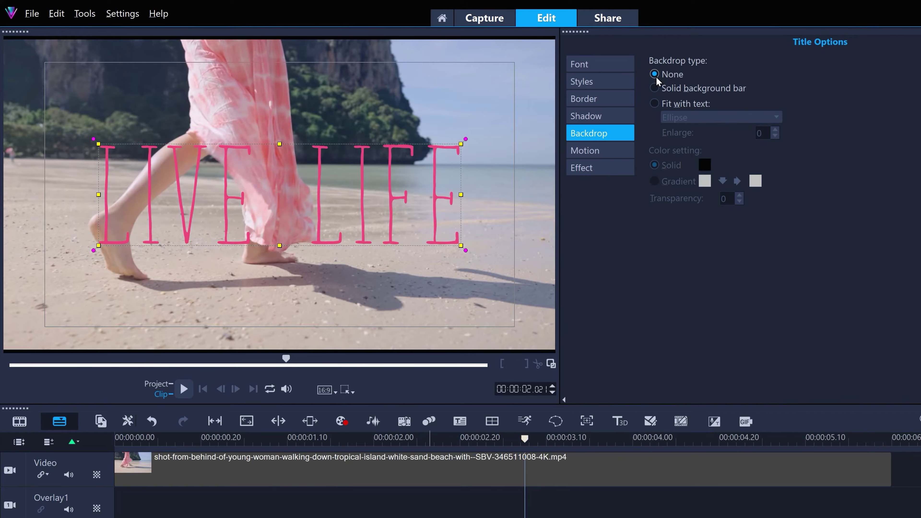
pyautogui.click(620, 67)
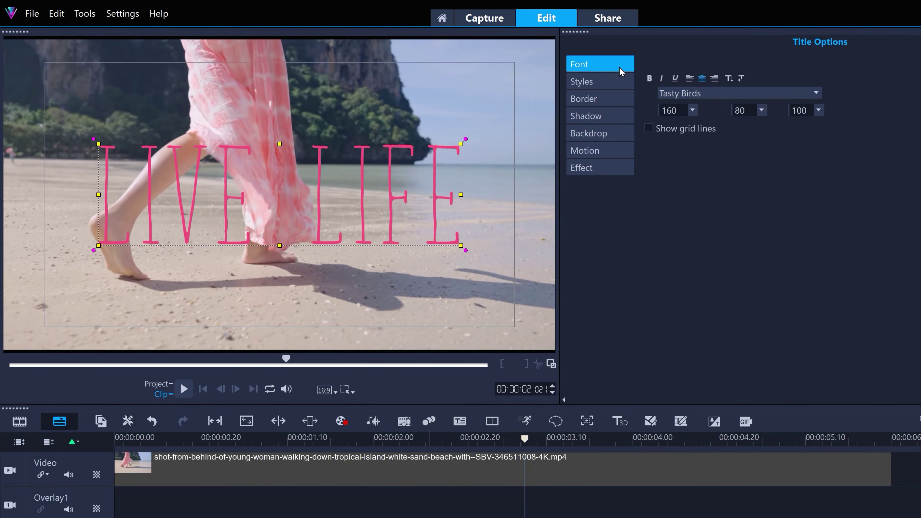
pyautogui.click(720, 93)
pyautogui.scroll(15, 717, 169)
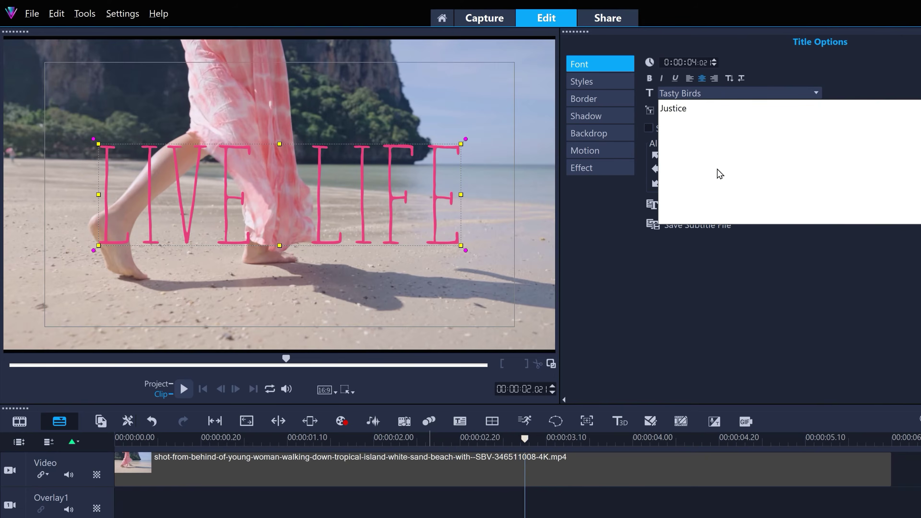
pyautogui.click(707, 146)
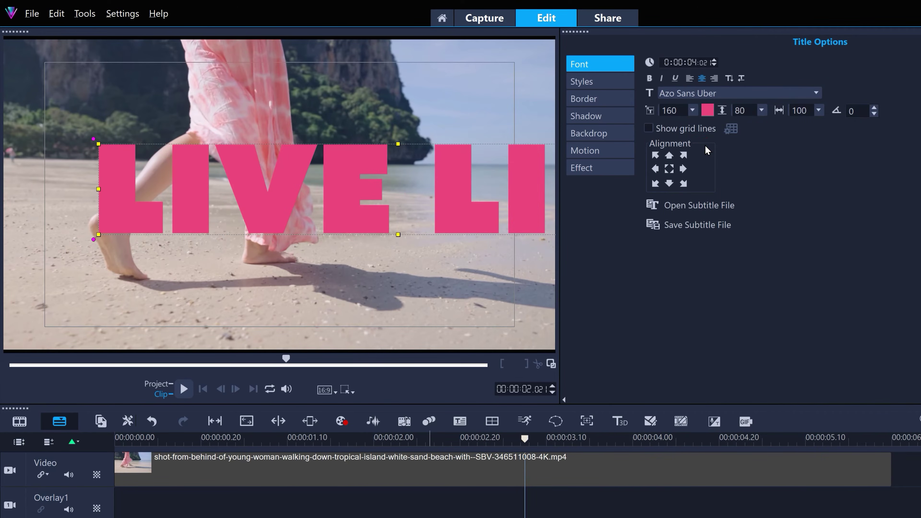
# Step: Set the title's font size to 122 and center it in the frame
pyautogui.click(693, 110)
pyautogui.scroll(12, 678, 145)
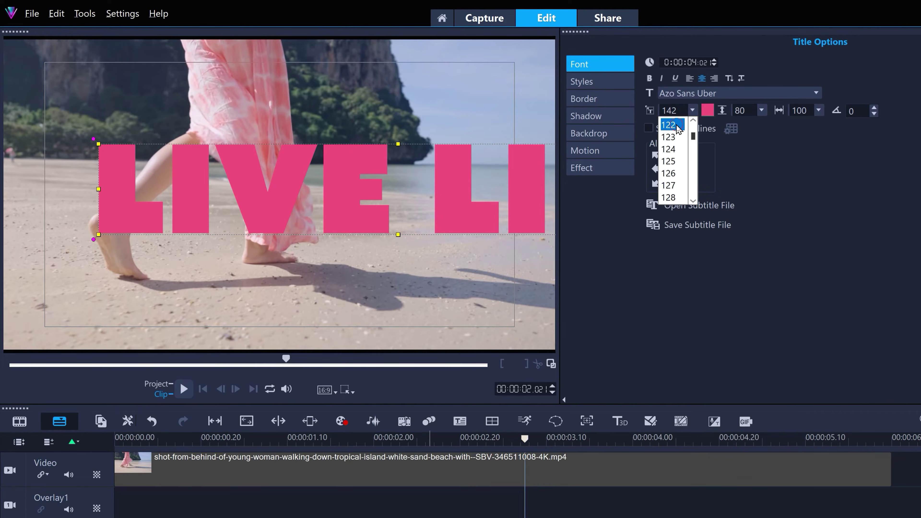
pyautogui.click(675, 125)
pyautogui.click(670, 168)
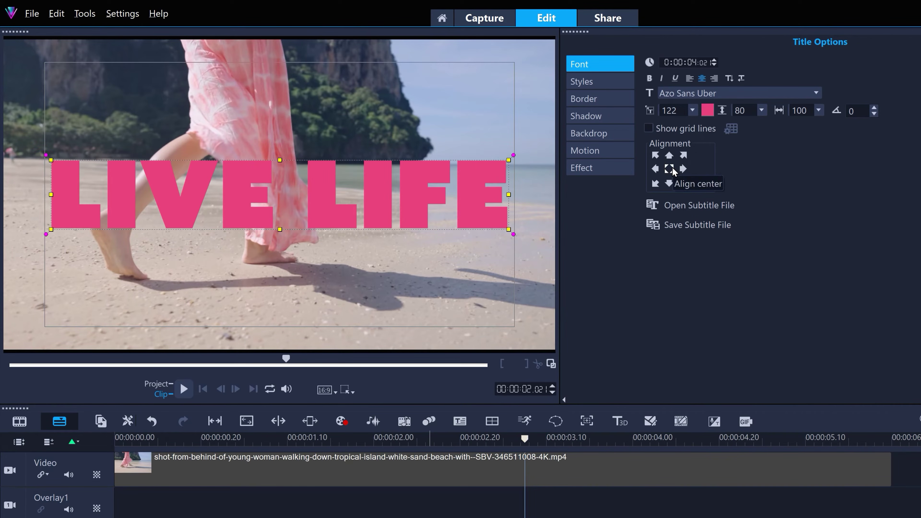
# Step: Change the title text color to turquoise with RGB values 0, 199, 221
pyautogui.click(707, 110)
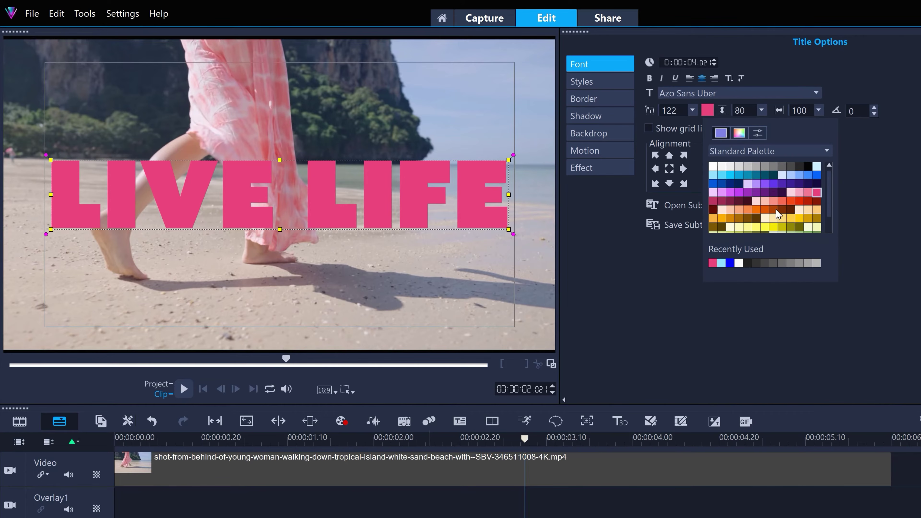
pyautogui.scroll(-2, 776, 209)
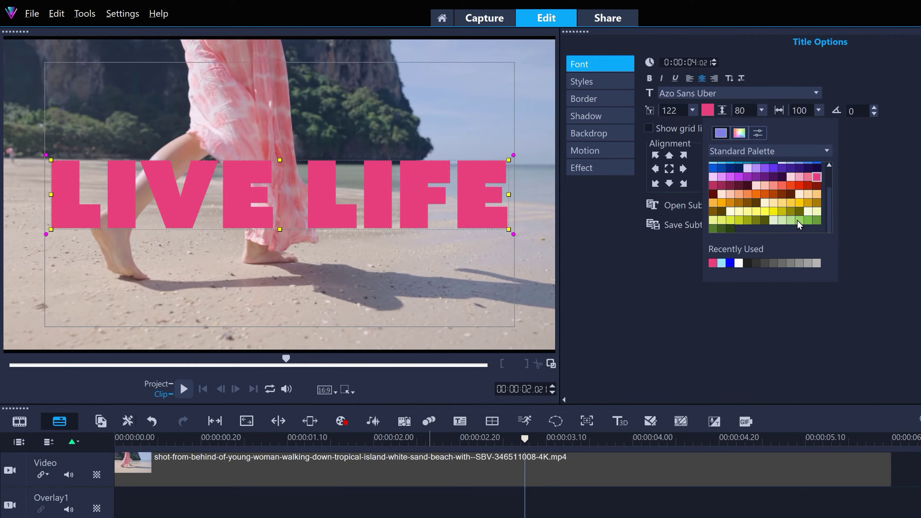
pyautogui.click(798, 220)
pyautogui.click(737, 195)
pyautogui.click(758, 133)
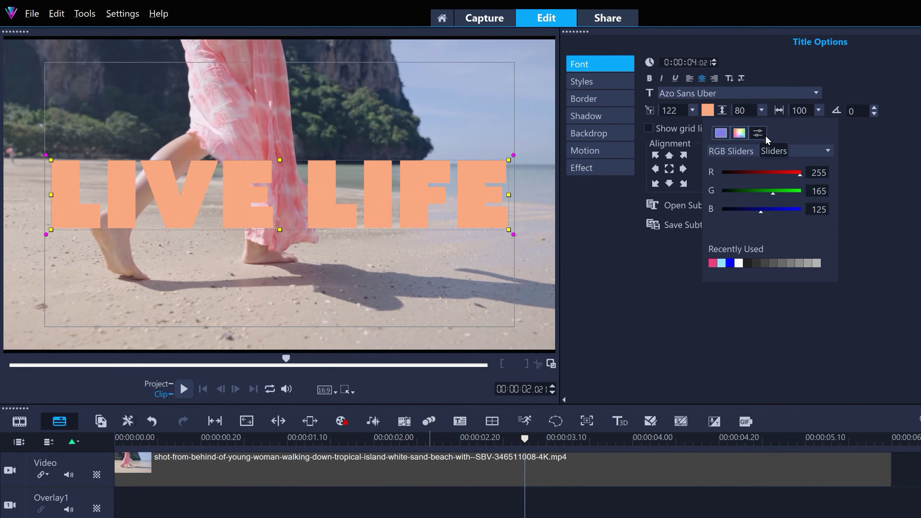
pyautogui.moveTo(801, 174); pyautogui.dragTo(655, 182)
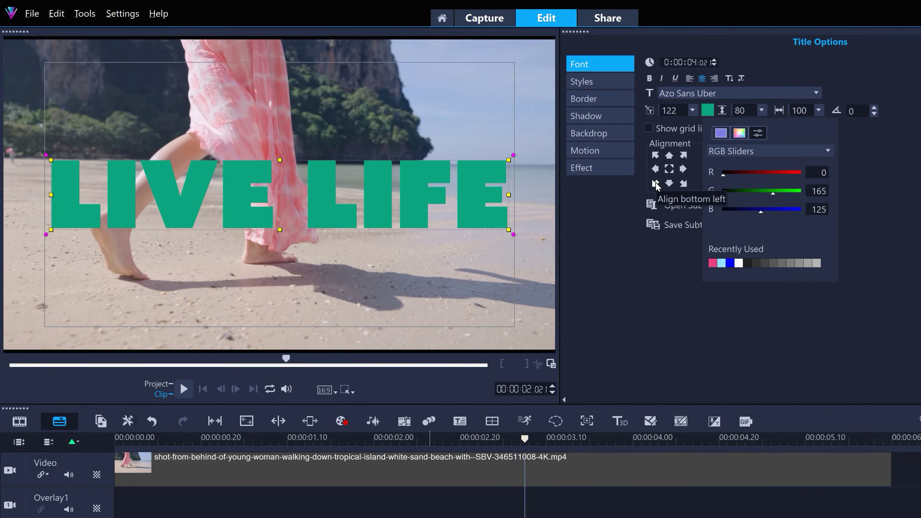
pyautogui.moveTo(808, 192); pyautogui.dragTo(838, 208)
pyautogui.write('199')
pyautogui.write('221')
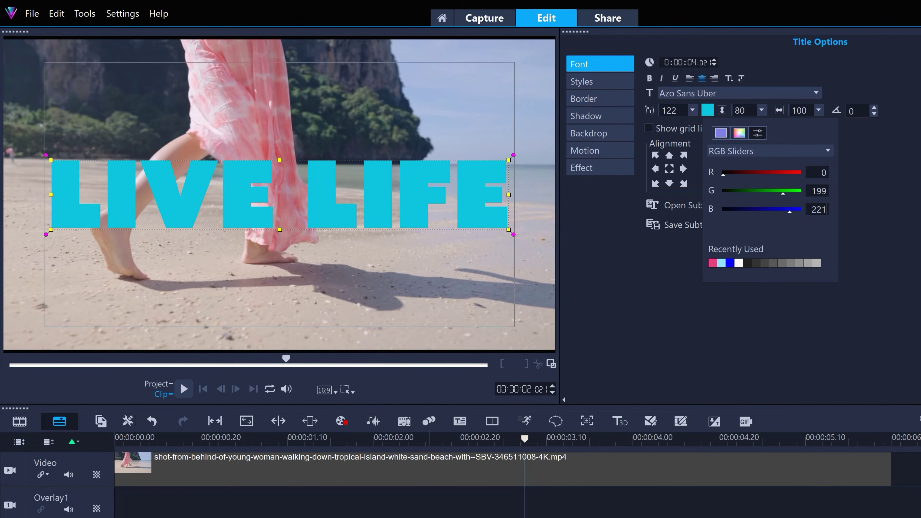
pyautogui.click(910, 215)
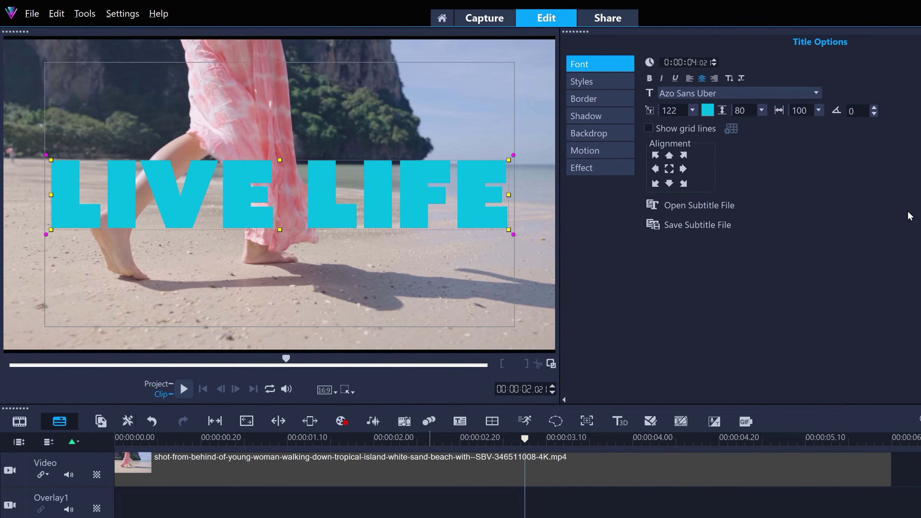
# Step: Add a drop shadow to the title with X and Y offsets of 5 and transparency 0
pyautogui.click(617, 120)
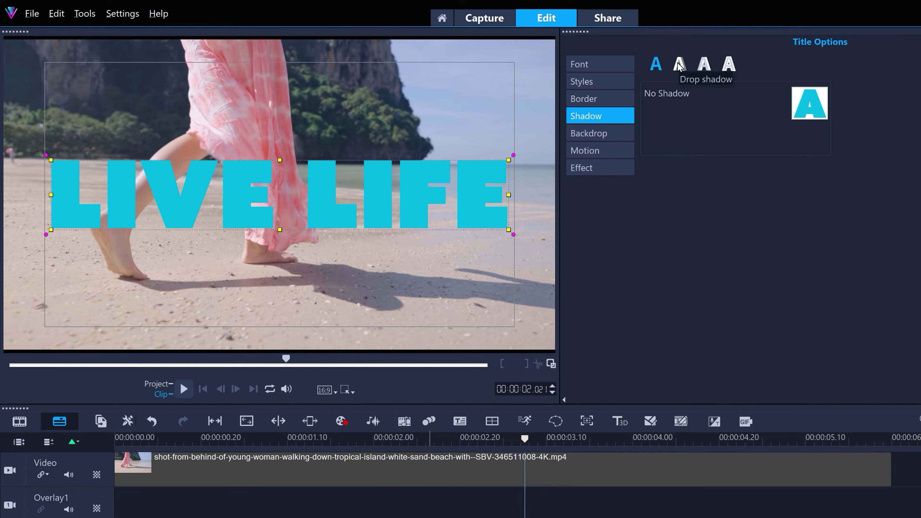
pyautogui.click(678, 64)
pyautogui.click(689, 91)
pyautogui.click(689, 91)
pyautogui.click(758, 91)
pyautogui.click(758, 91)
pyautogui.click(758, 90)
pyautogui.click(758, 90)
pyautogui.click(757, 132)
pyautogui.click(757, 132)
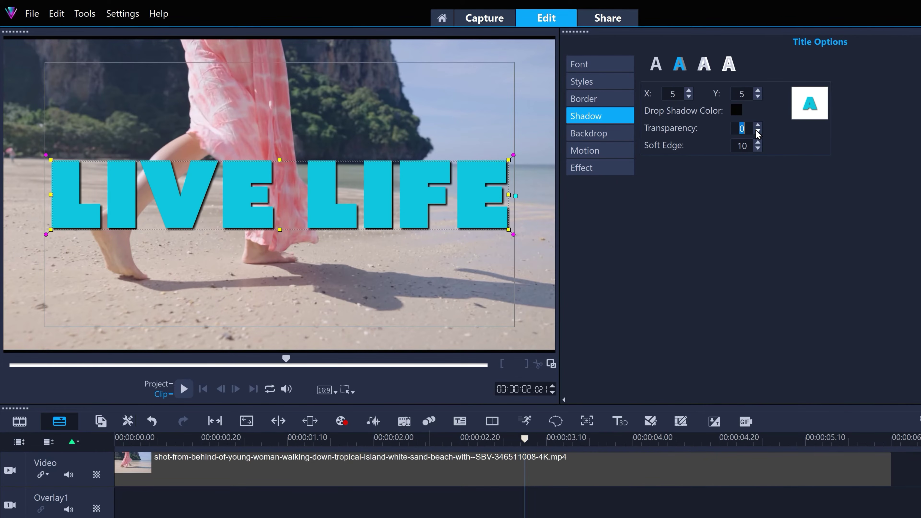
# Step: Give the title a white outer stroke border with a width of 20
pyautogui.click(618, 100)
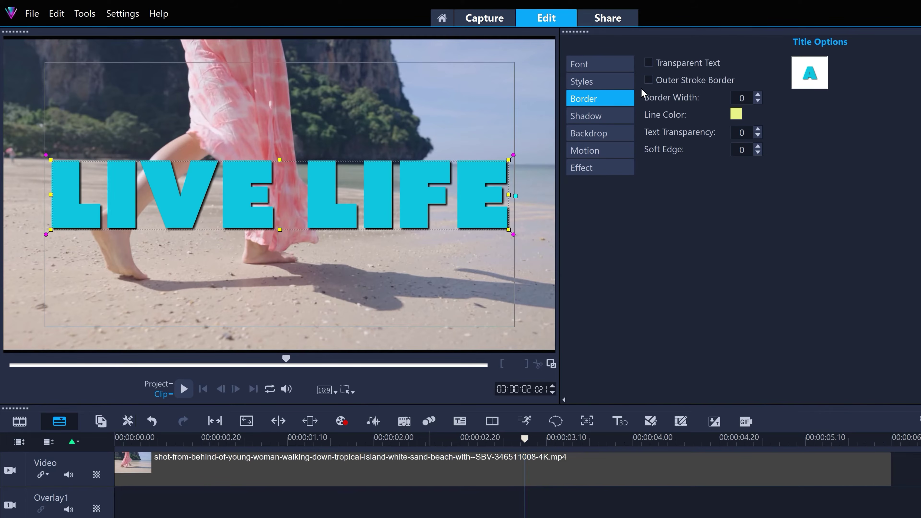
pyautogui.click(758, 94)
pyautogui.click(758, 94)
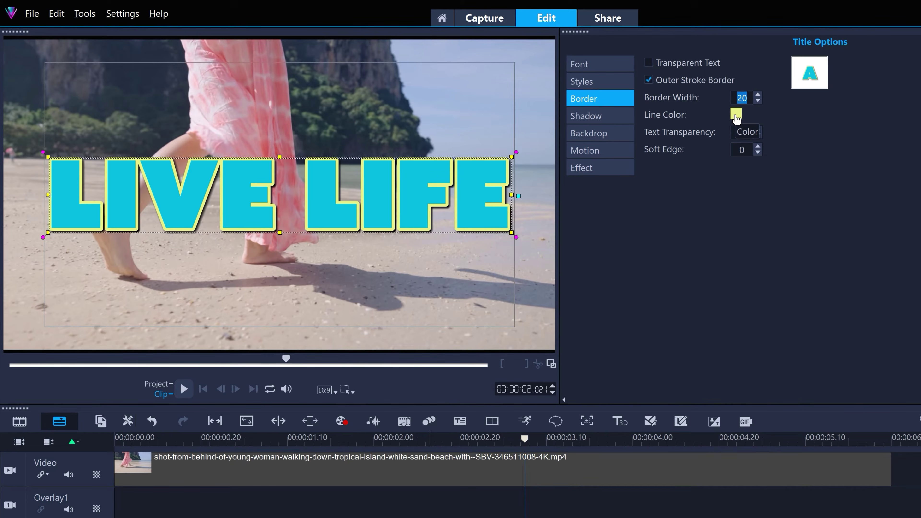
pyautogui.click(736, 116)
pyautogui.click(740, 170)
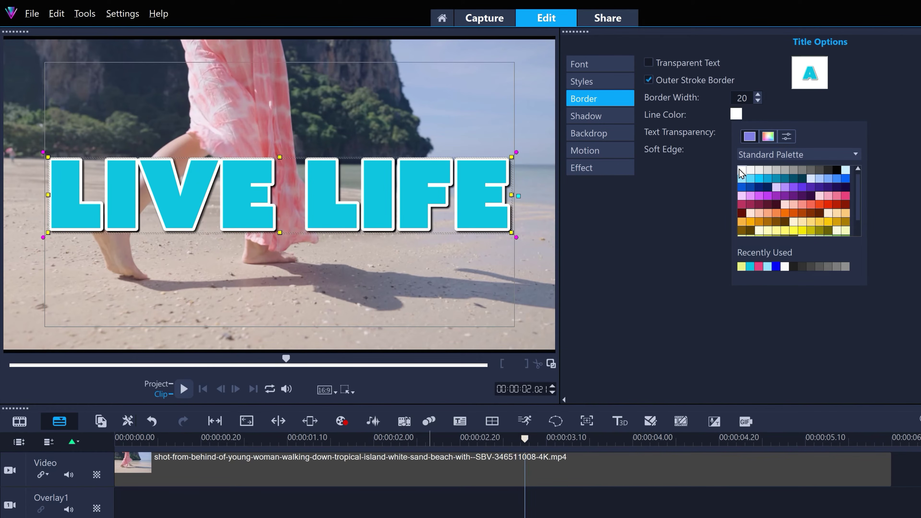
pyautogui.click(694, 189)
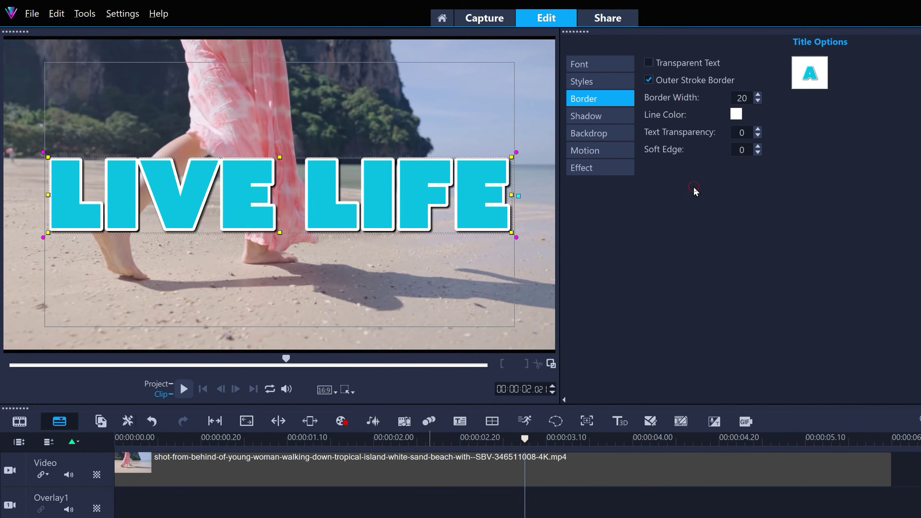
# Step: Switch the Enter motion to the last Kinetic preset, entering upward from below, with a user-defined duration
pyautogui.click(611, 147)
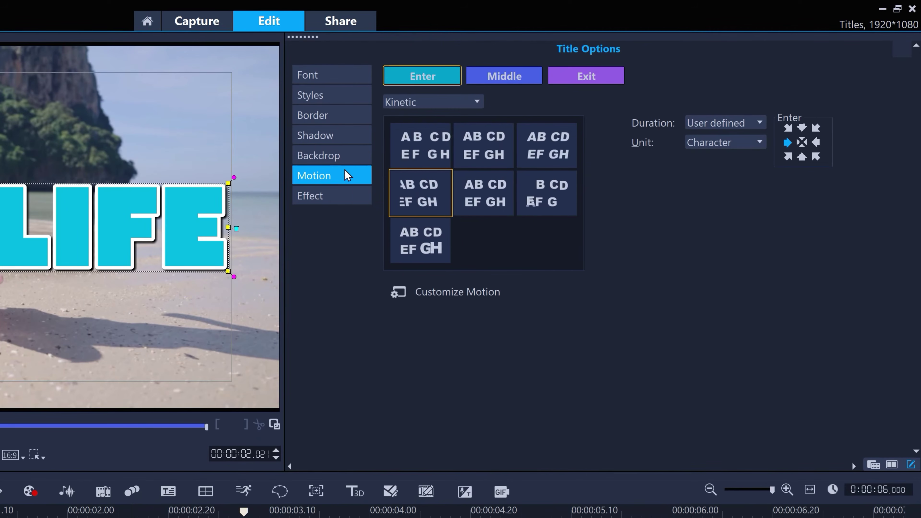
pyautogui.click(433, 244)
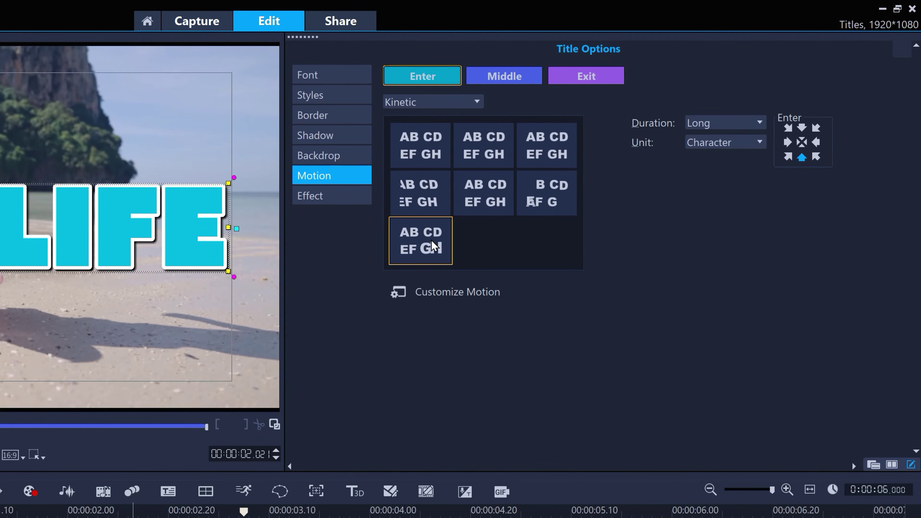
pyautogui.click(801, 157)
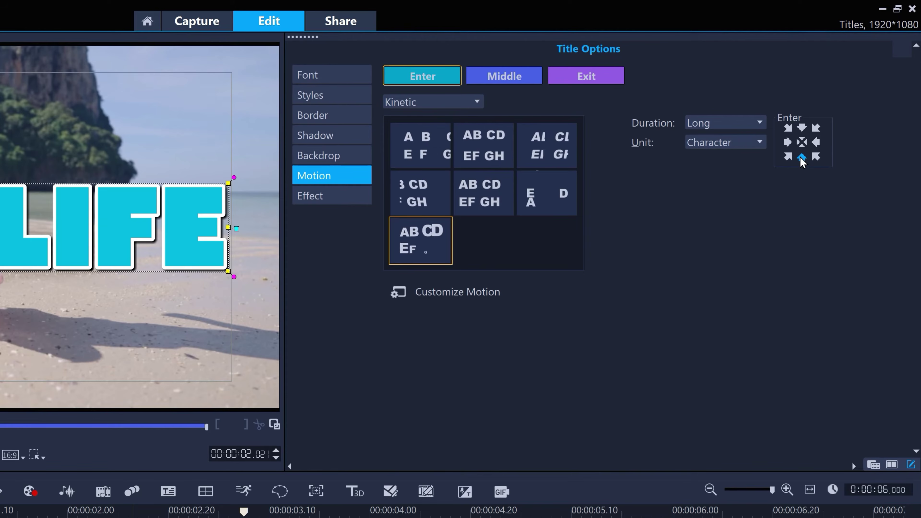
pyautogui.click(747, 123)
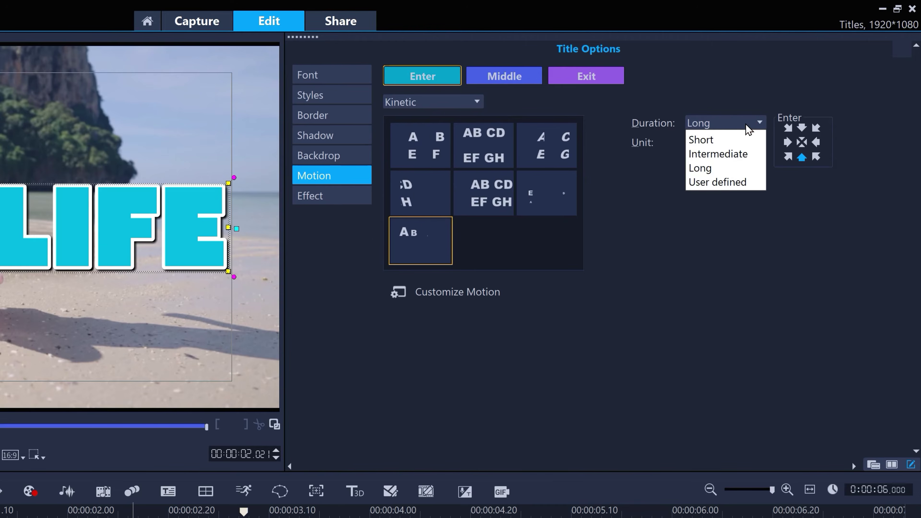
pyautogui.click(733, 181)
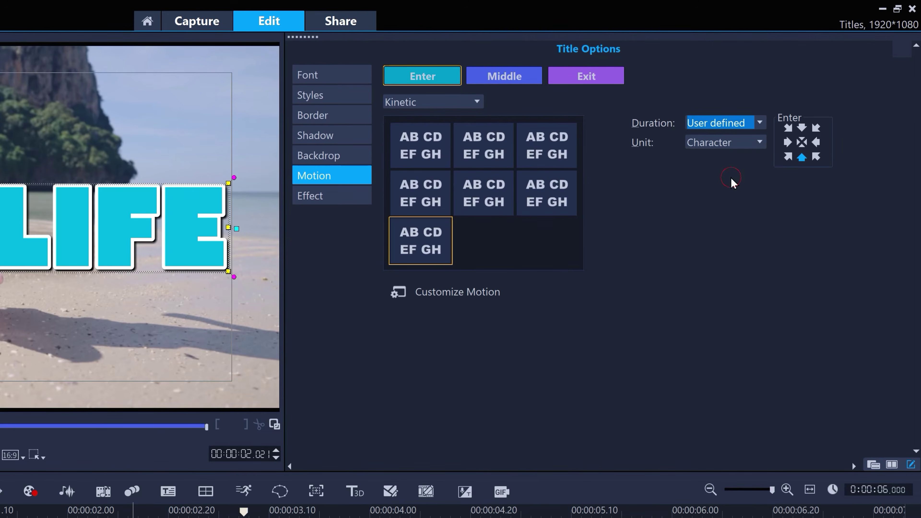
# Step: Give the title the second Parallax preset as its Exit motion, with a user-defined duration and Character as the unit
pyautogui.click(604, 77)
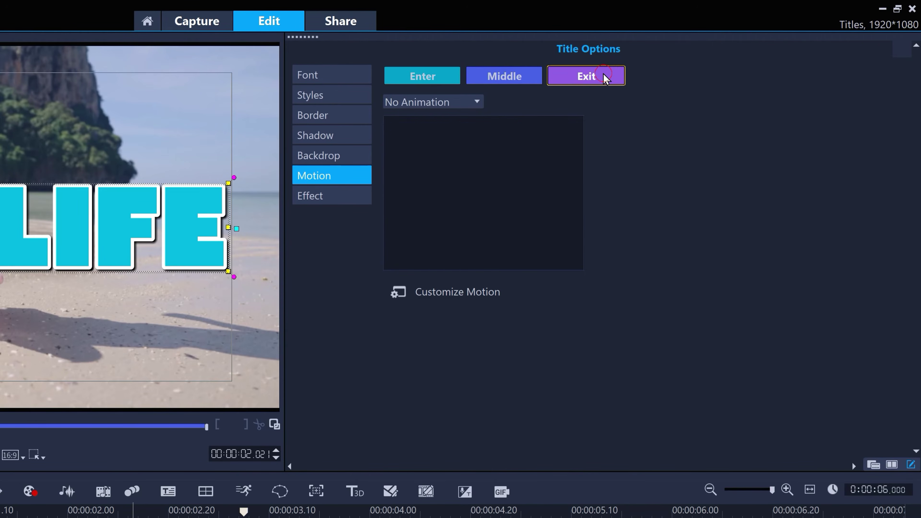
pyautogui.click(463, 105)
pyautogui.click(442, 204)
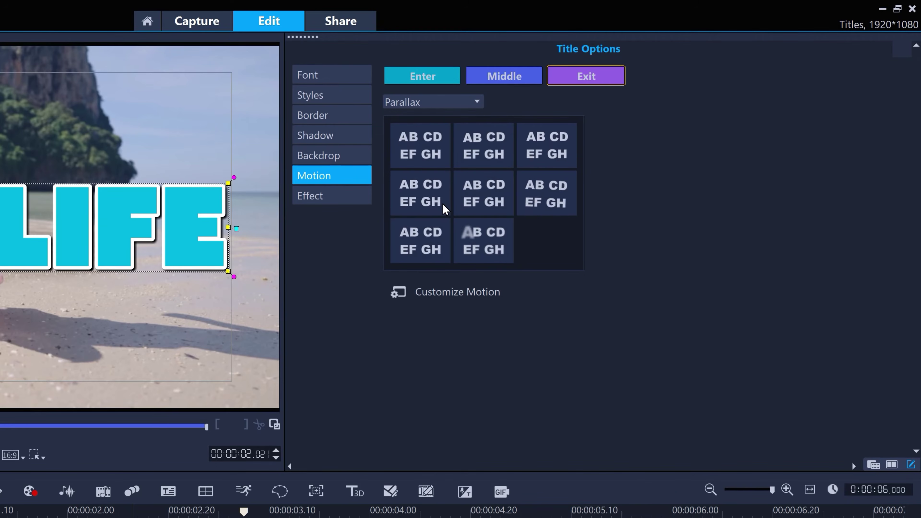
pyautogui.click(500, 150)
pyautogui.click(726, 123)
pyautogui.click(722, 180)
pyautogui.click(722, 142)
pyautogui.click(719, 156)
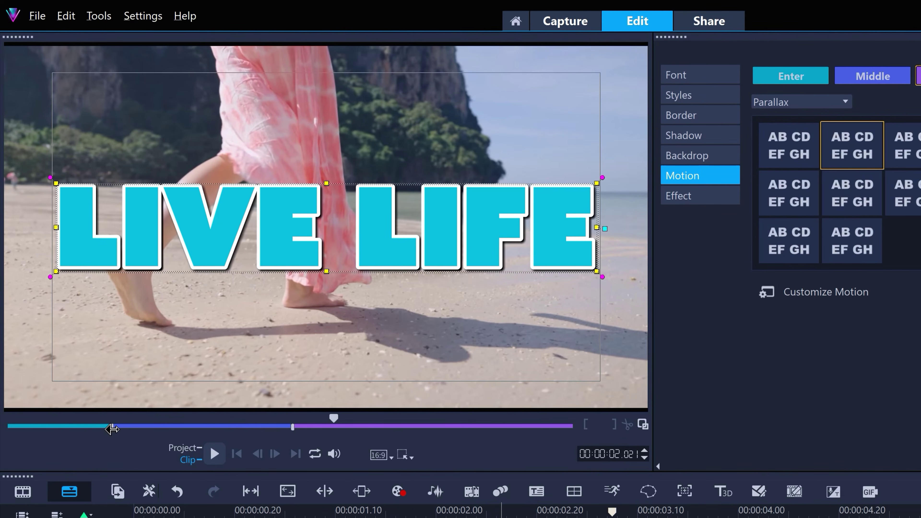
# Step: Shorten the title's enter and exit motion phases, and play the title clip from its start
pyautogui.moveTo(293, 428); pyautogui.dragTo(505, 427)
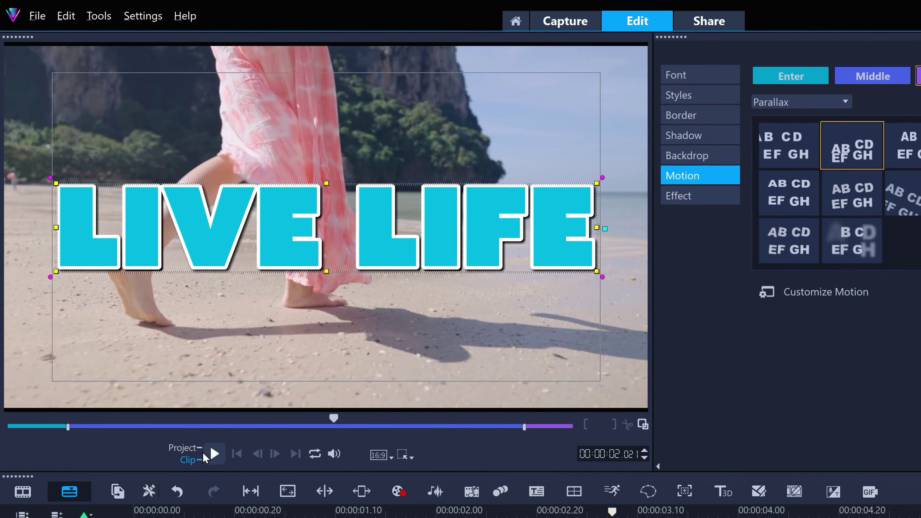
pyautogui.click(2, 421)
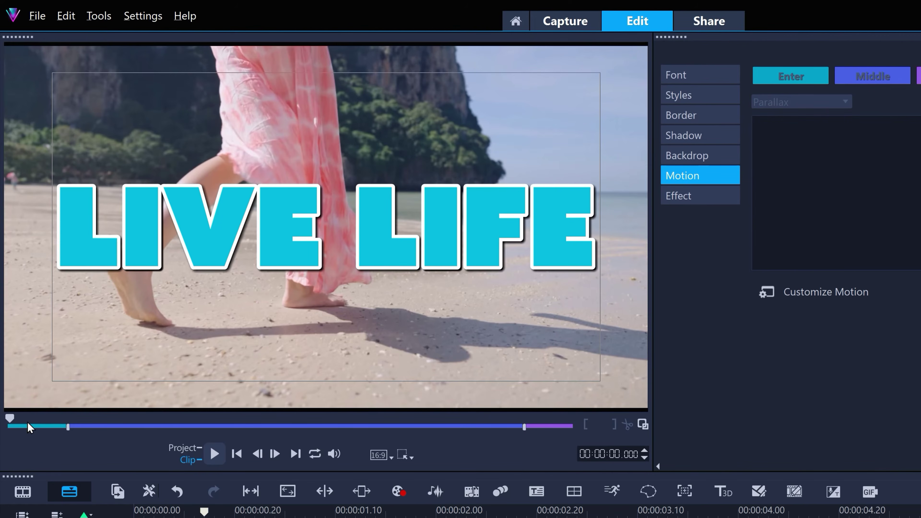
pyautogui.click(214, 454)
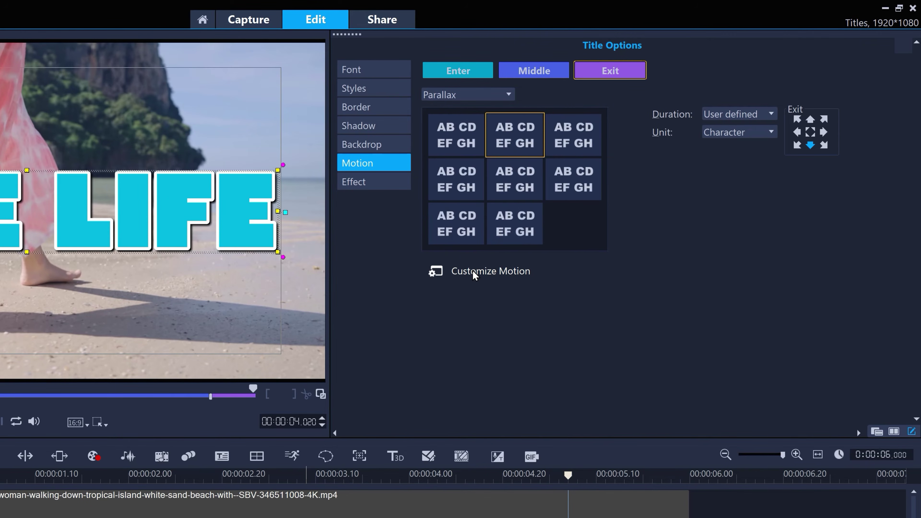
# Step: Open Customize Motion for the title and add keyframes at 0:00:02.00 and 0:00:02.12
pyautogui.click(473, 271)
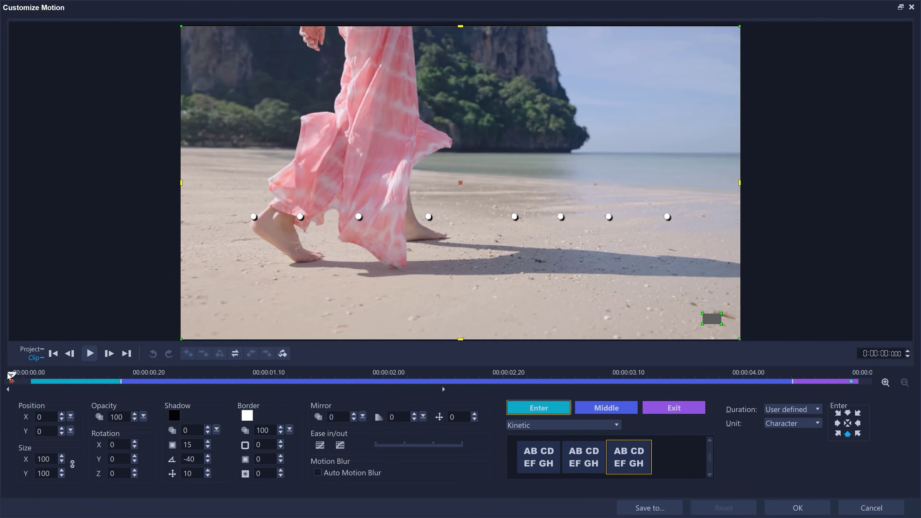
pyautogui.moveTo(13, 377); pyautogui.dragTo(373, 376)
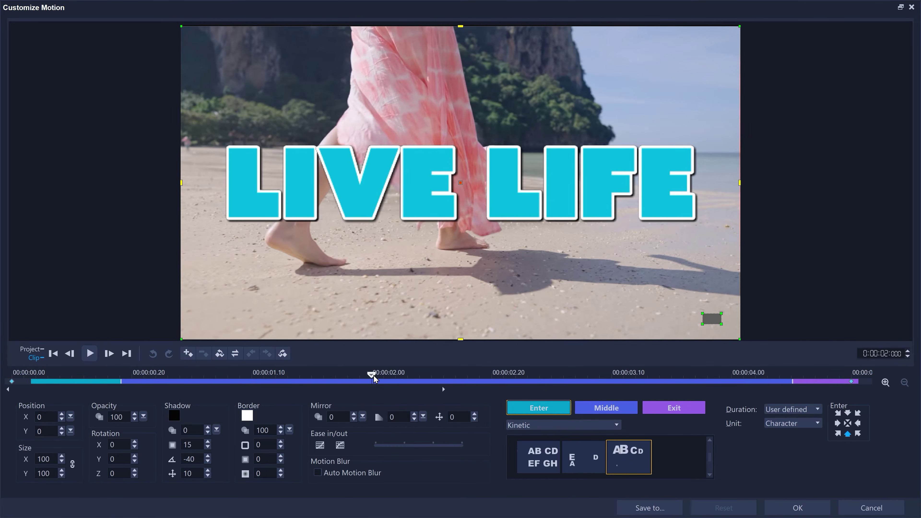
pyautogui.click(187, 354)
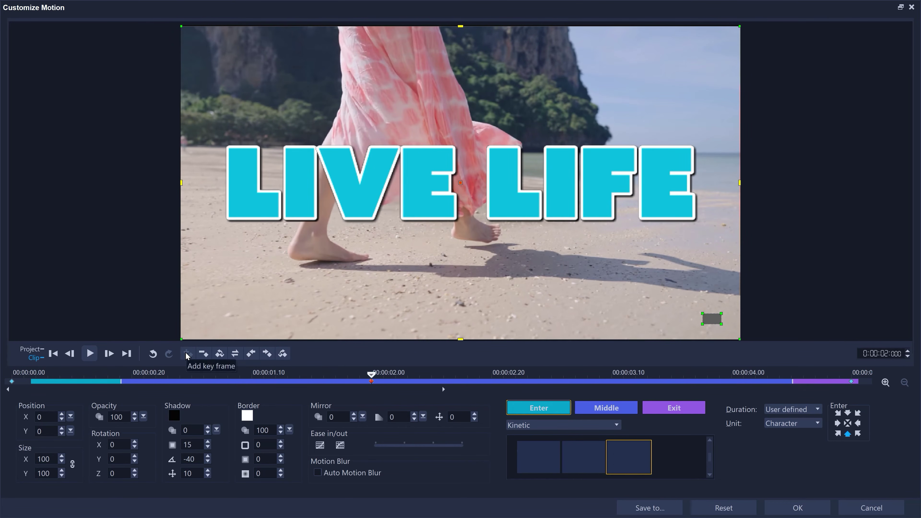
pyautogui.click(371, 374)
pyautogui.moveTo(370, 374); pyautogui.dragTo(442, 374)
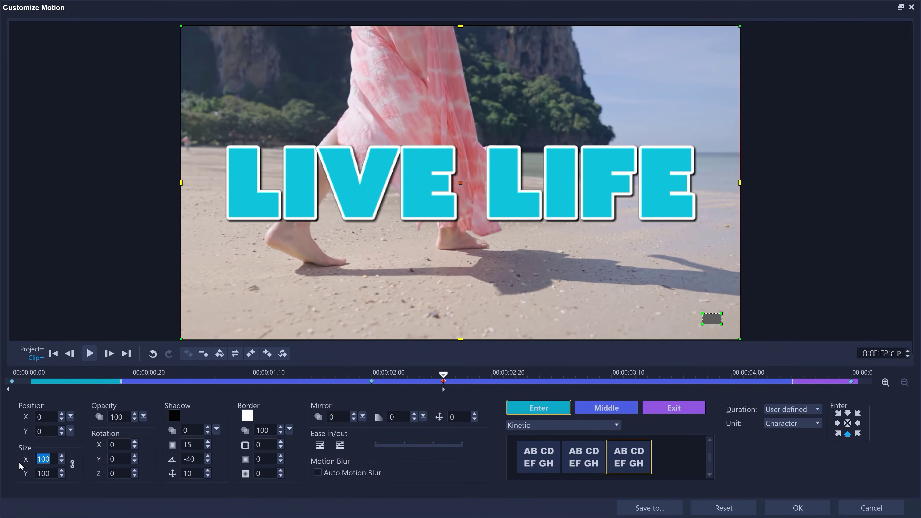
# Step: At the 0:00:02.12 keyframe, scale the title to 50 in X and Y and move it toward the frame's lower right, about X 48, Y -72
pyautogui.write('0')
pyautogui.press('Tab')
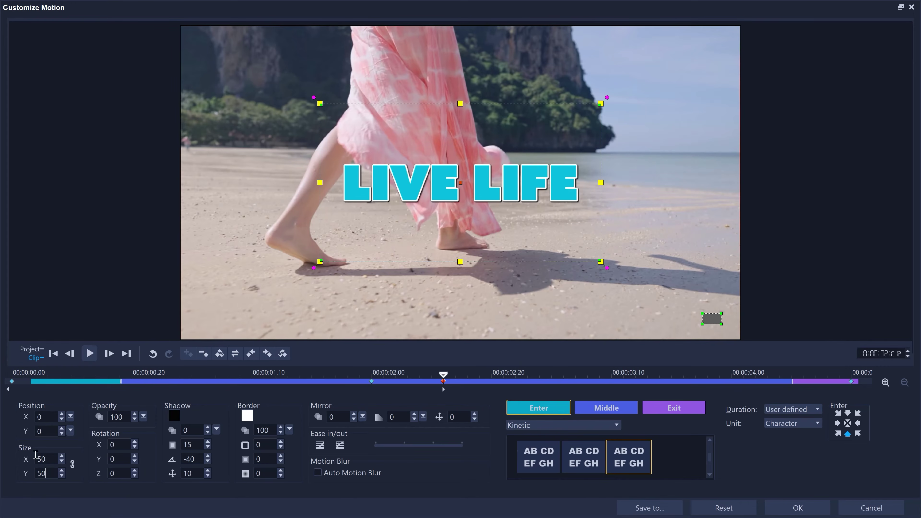
pyautogui.moveTo(420, 178); pyautogui.dragTo(558, 291)
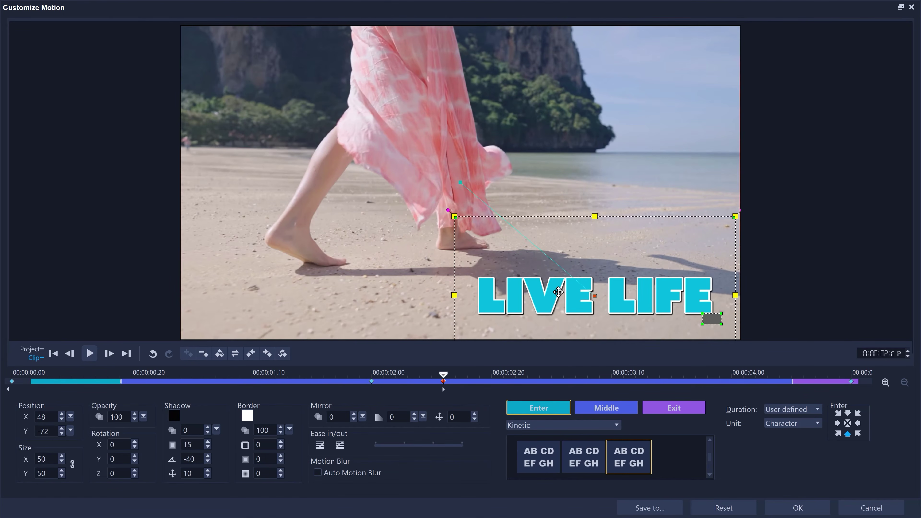
# Step: Enable easing and Auto Motion Blur at the 0:00:02.00 keyframe, and copy the 0:00:02.12 keyframe to all keyframes to its right
pyautogui.click(373, 374)
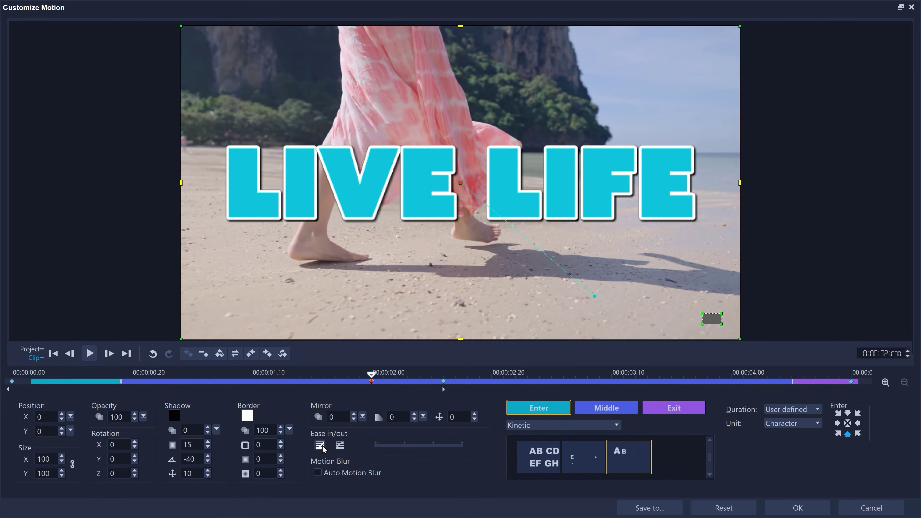
pyautogui.click(317, 472)
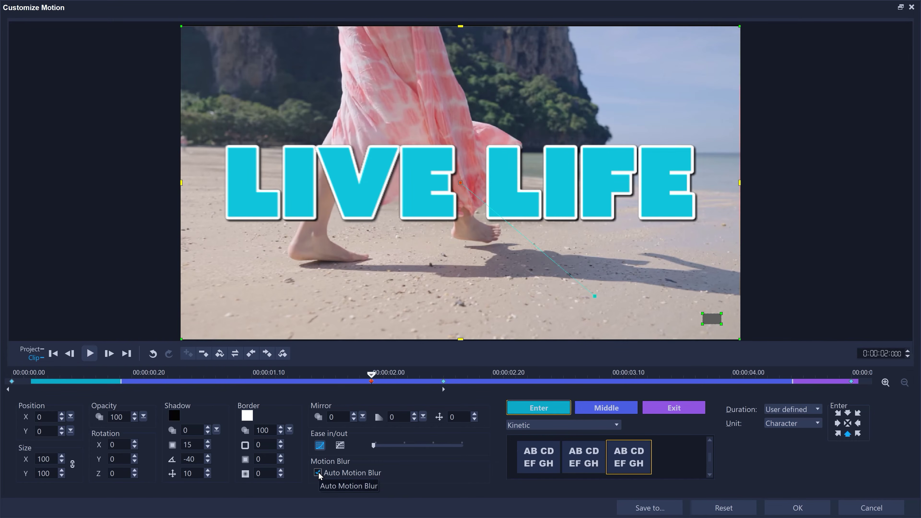
pyautogui.click(444, 382)
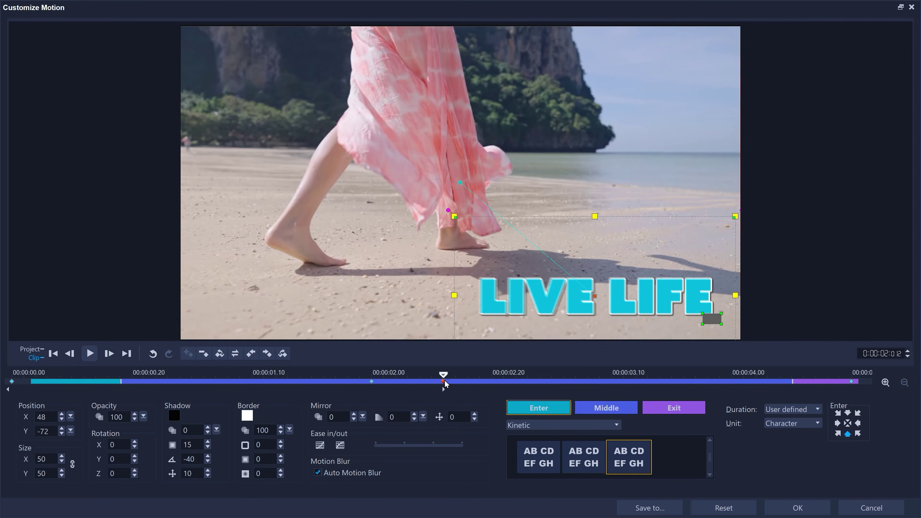
pyautogui.rightClick(443, 386)
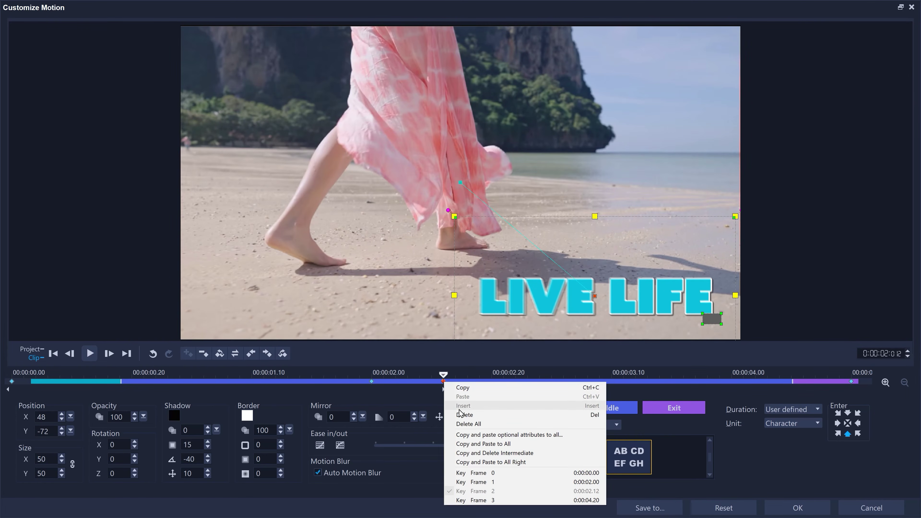
pyautogui.click(486, 466)
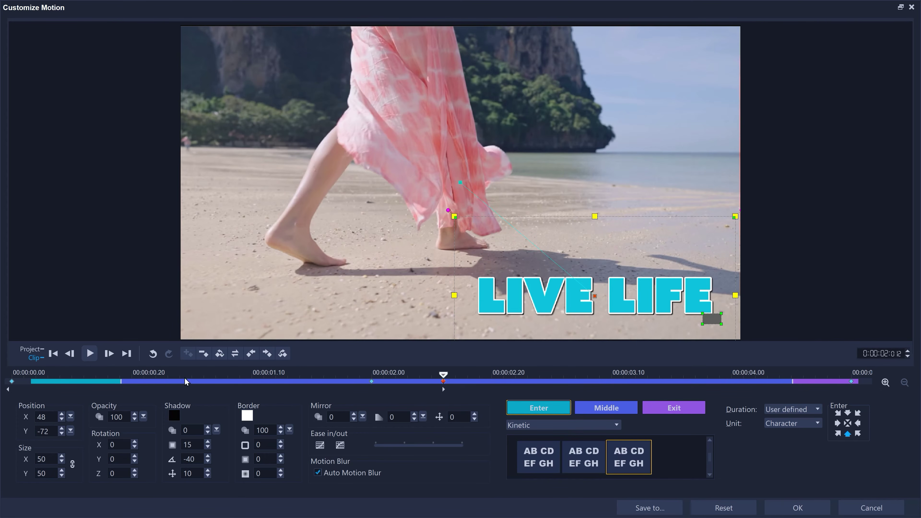
# Step: Play the customized title motion from the beginning and accept the changes
pyautogui.click(54, 354)
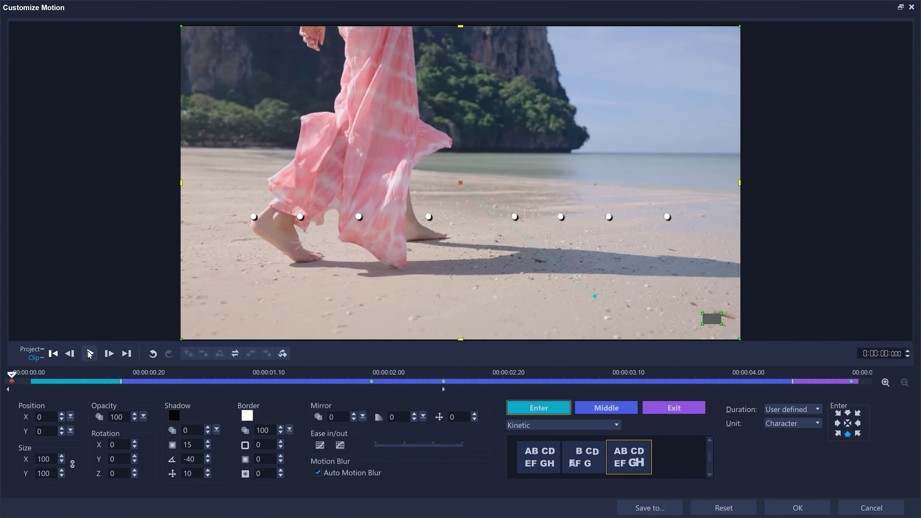
pyautogui.click(90, 353)
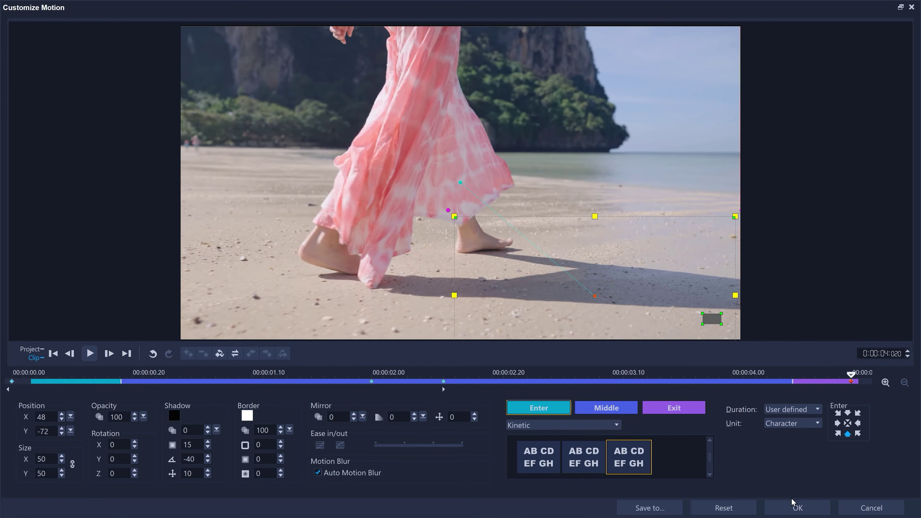
pyautogui.click(799, 503)
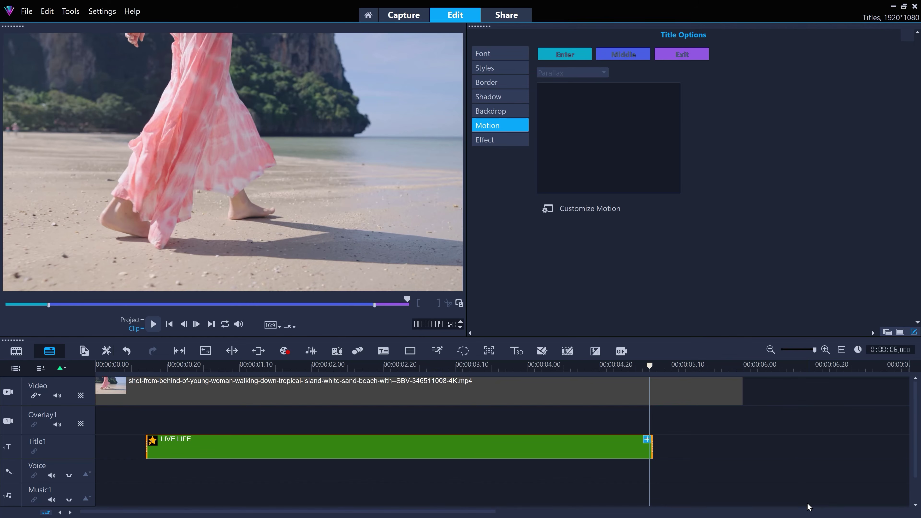
# Step: Apply the Light filter from the effects library to the LIVE LIFE title clip and check it at two points on the timeline
pyautogui.click(505, 145)
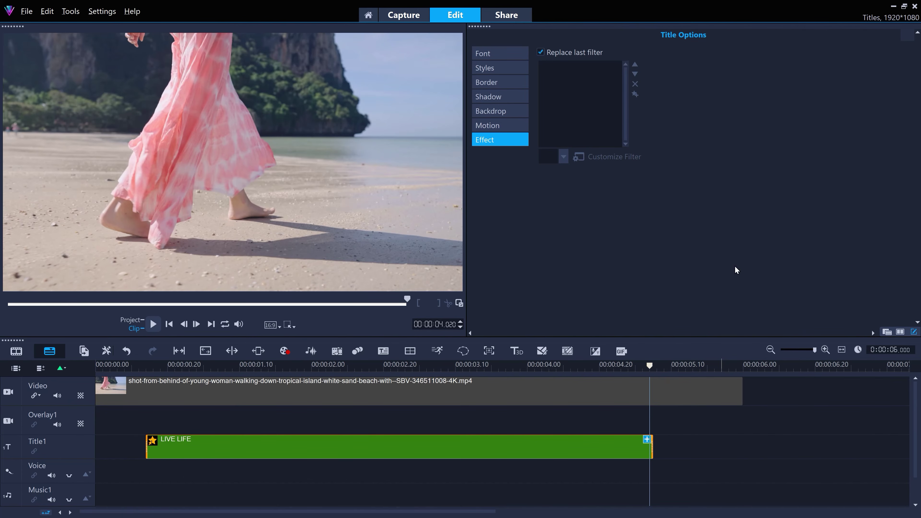
pyautogui.click(887, 332)
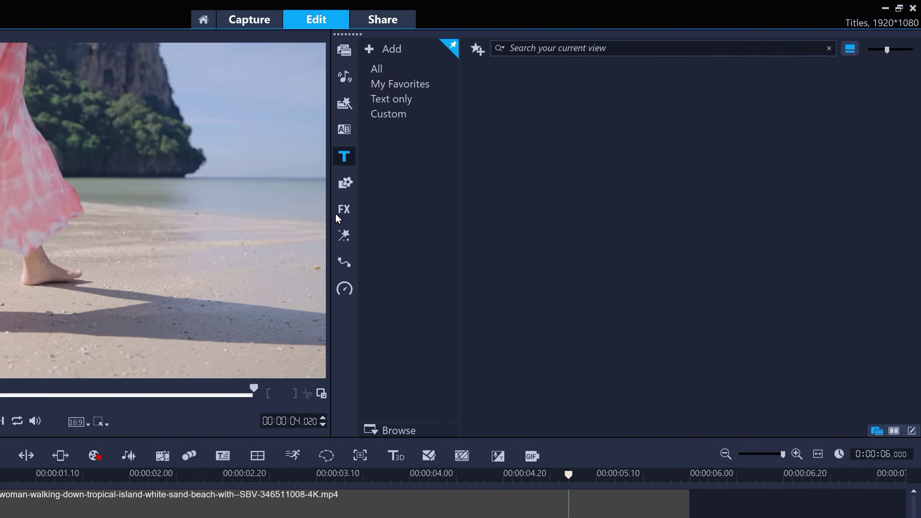
pyautogui.click(344, 211)
pyautogui.scroll(-2, 824, 290)
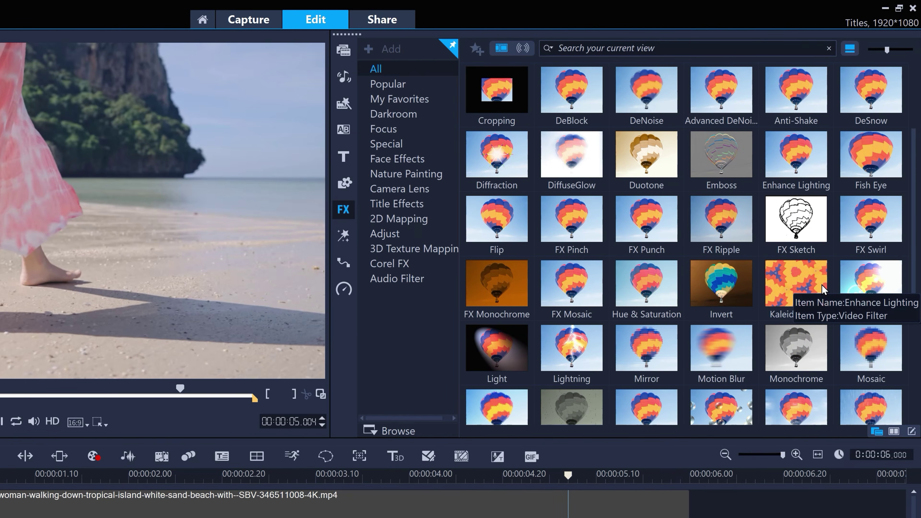
pyautogui.scroll(-1, 824, 290)
pyautogui.moveTo(488, 289); pyautogui.dragTo(290, 517)
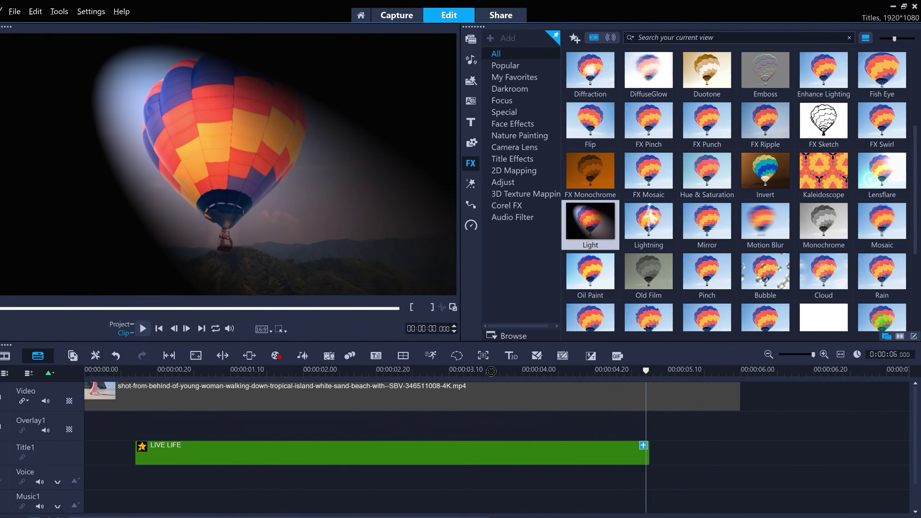
pyautogui.click(402, 365)
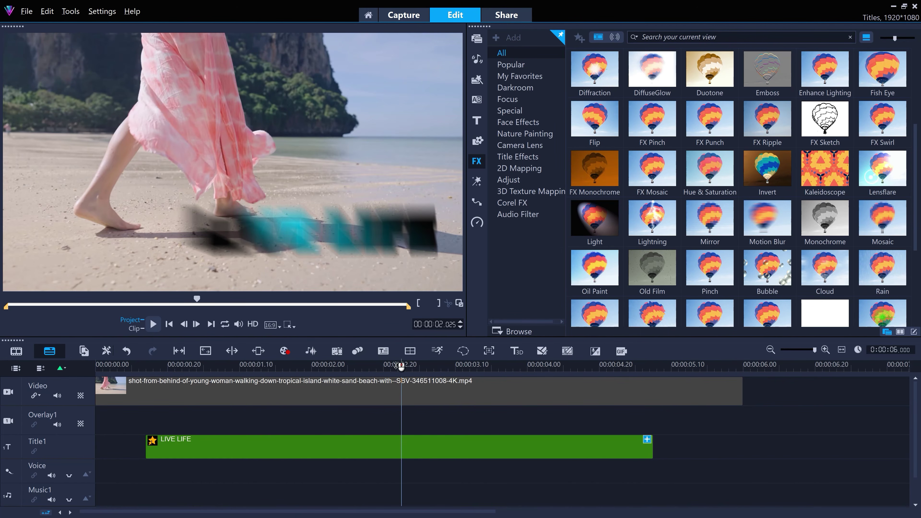
pyautogui.click(297, 366)
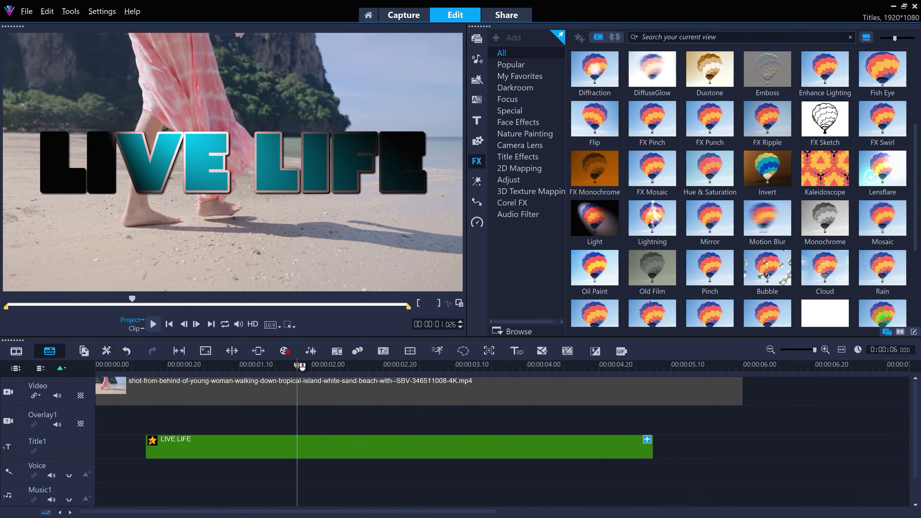
# Step: Open the title's Light filter for customizing, add a keyframe at 0:00:02.00 and set its exposure to Long
pyautogui.doubleClick(306, 445)
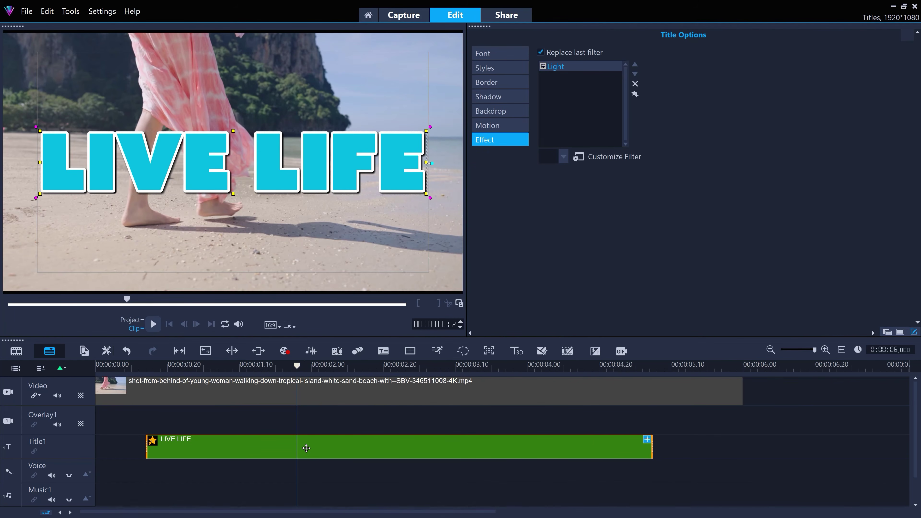
pyautogui.click(605, 160)
pyautogui.click(384, 333)
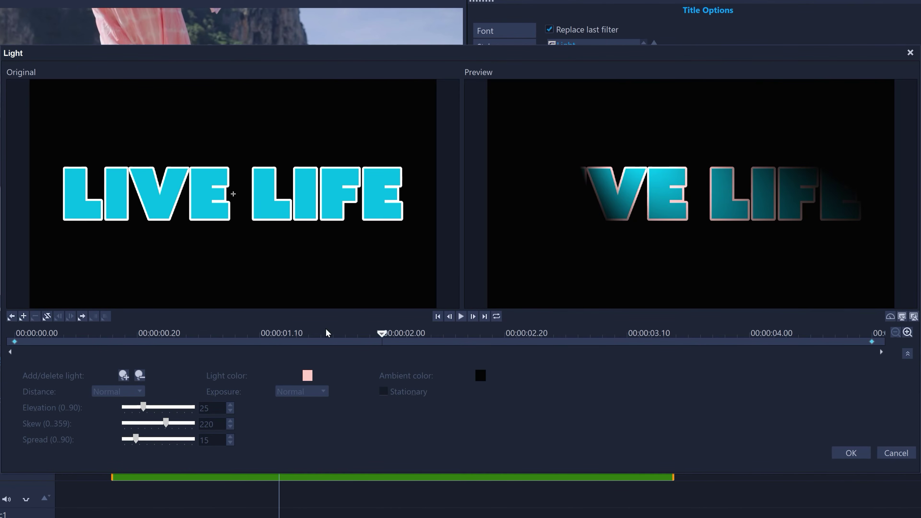
pyautogui.click(23, 316)
pyautogui.click(301, 391)
pyautogui.click(299, 416)
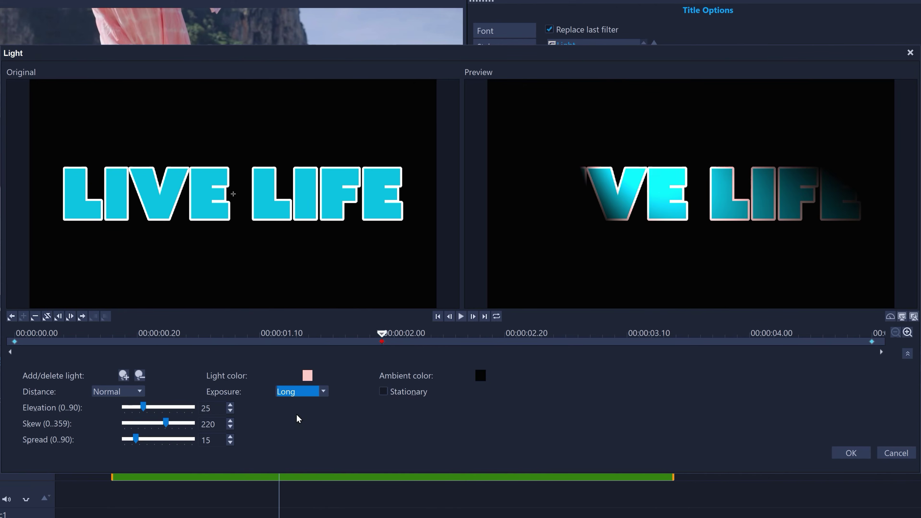
# Step: Set the light's distance to Furthest, elevation to 42, skew to 268 and spread to 30, and copy these settings to all the filter's keyframes
pyautogui.click(132, 395)
pyautogui.click(138, 404)
pyautogui.moveTo(143, 407); pyautogui.dragTo(146, 439)
pyautogui.rightClick(382, 341)
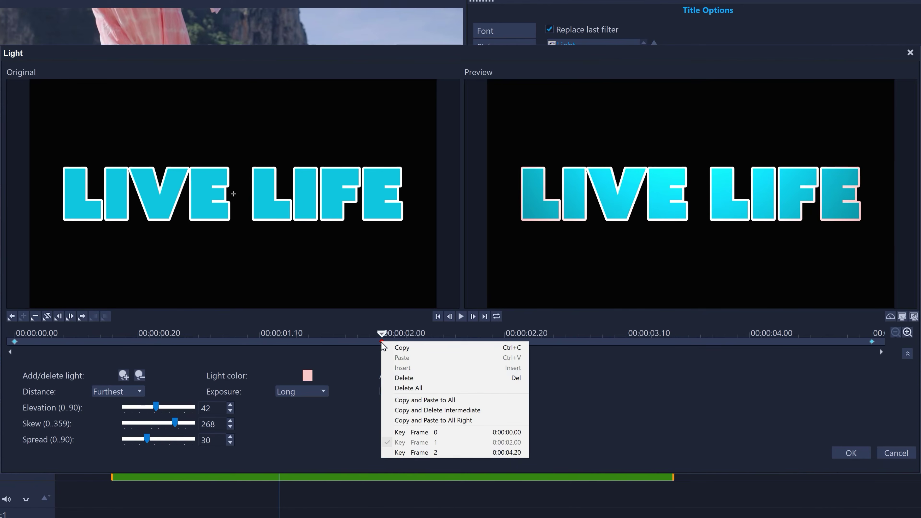
pyautogui.click(417, 400)
pyautogui.click(851, 453)
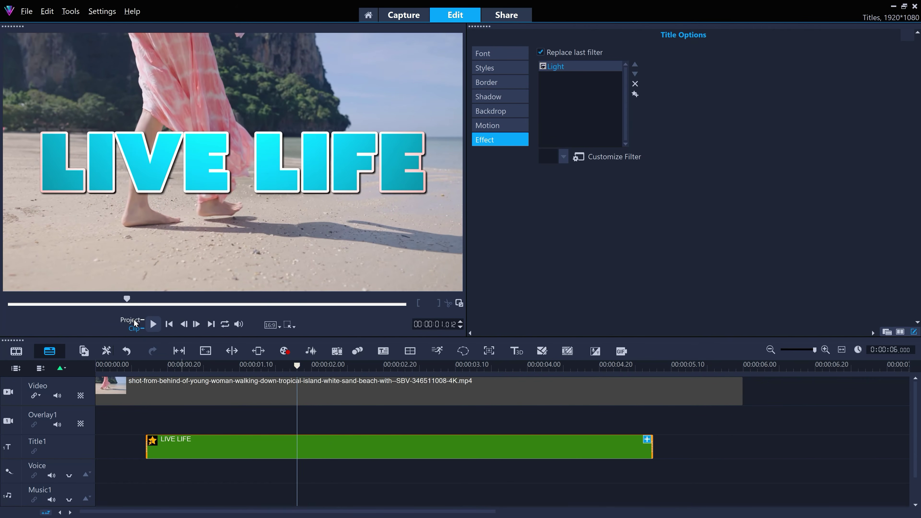
# Step: Play the whole project from the beginning to review the animated title
pyautogui.click(134, 321)
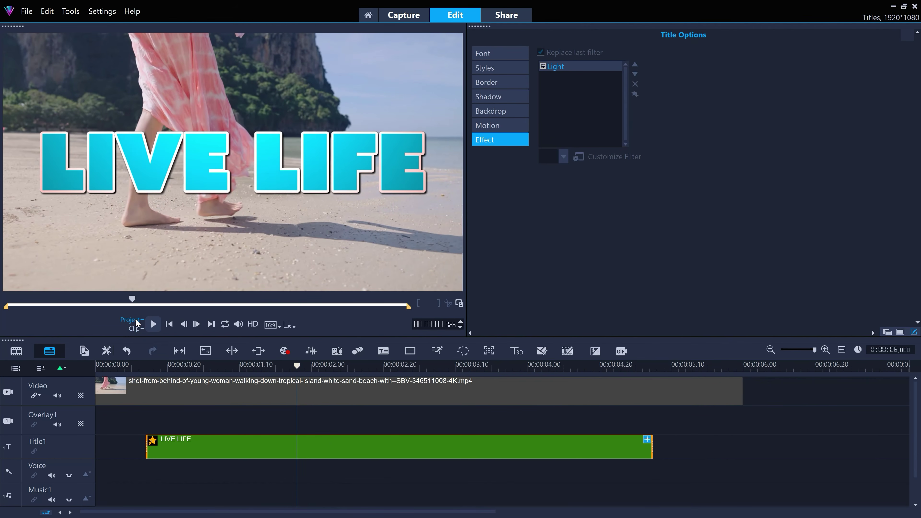
pyautogui.click(170, 325)
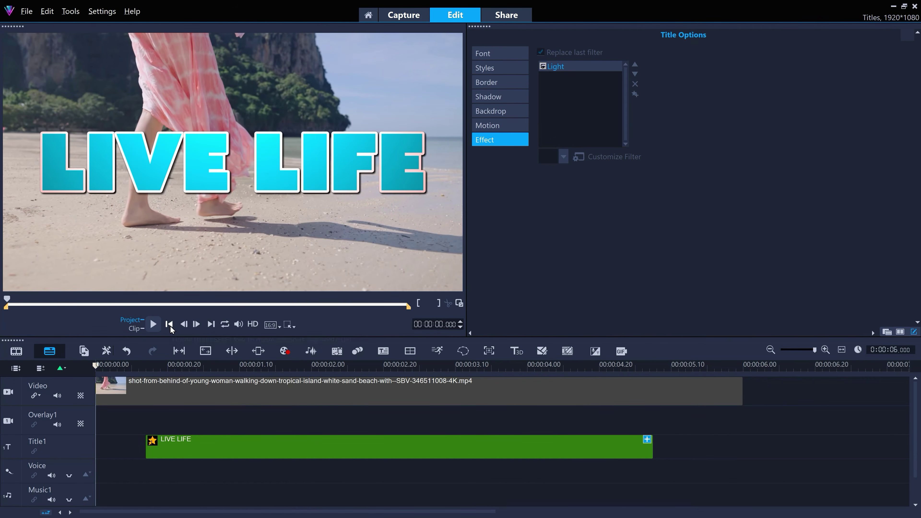
pyautogui.click(154, 324)
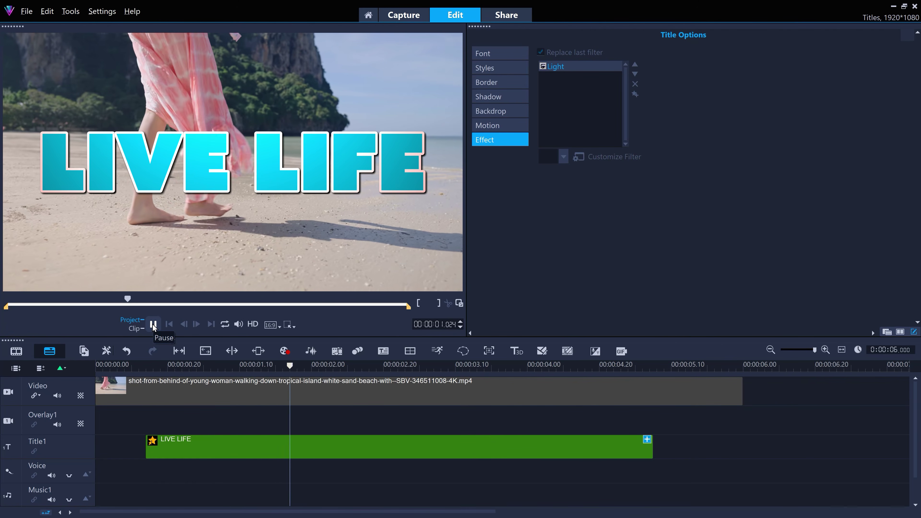